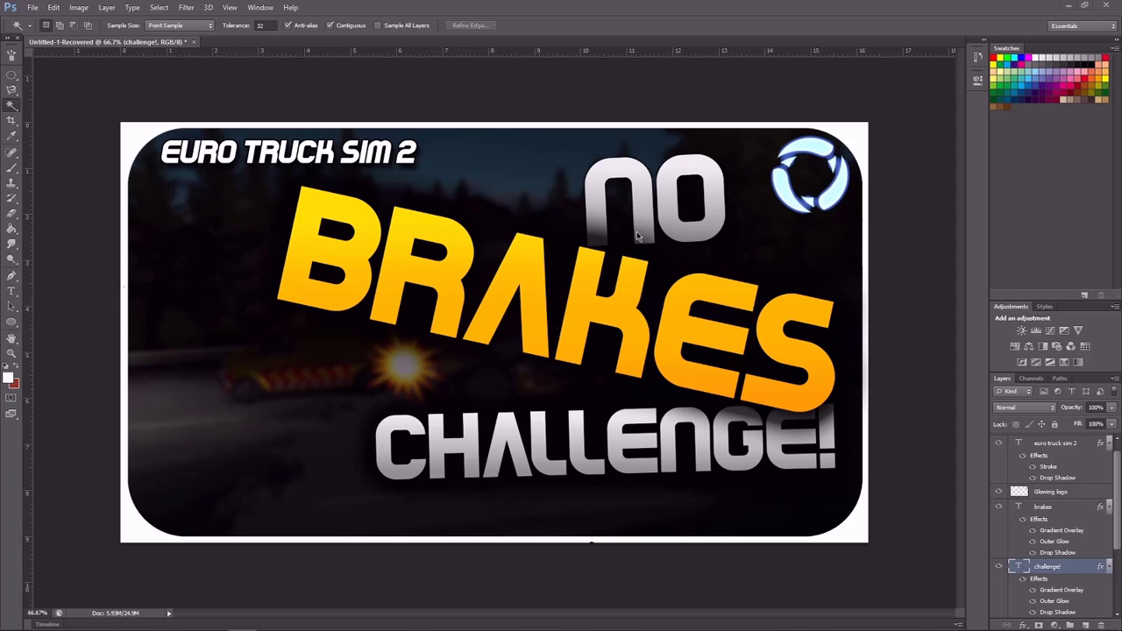
Step: Start a new document with a width of 1920 pixels, height of 1080 pixels and resolution of 300 pixels/inch
{"action": "left_click", "coordinate": [33, 7]}
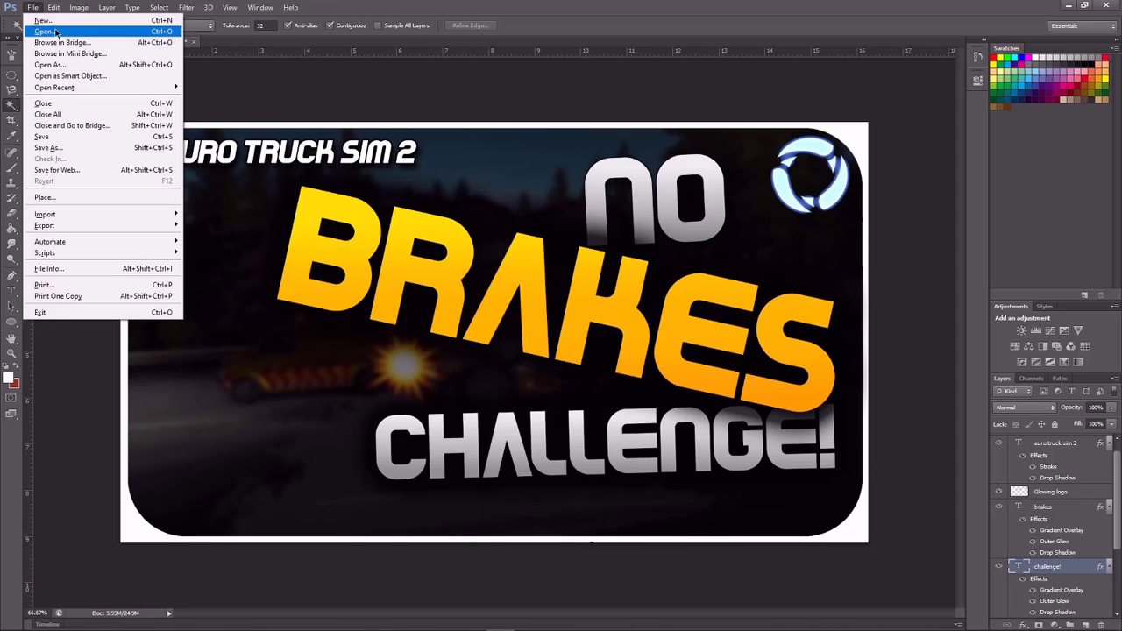
{"action": "left_click", "coordinate": [64, 20]}
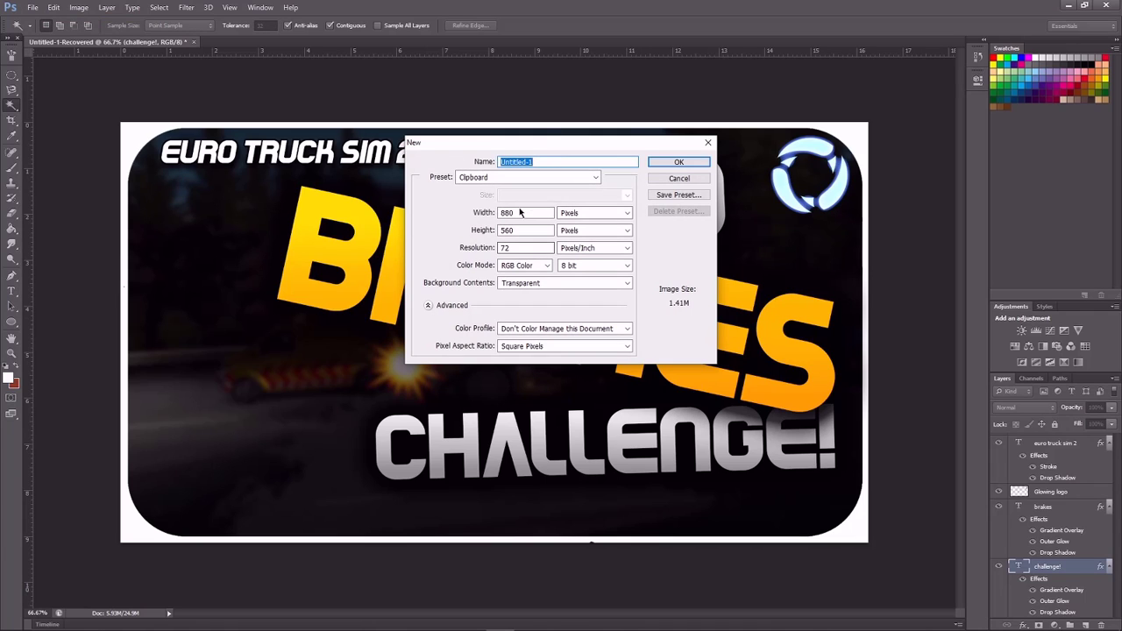
{"action": "double_click", "coordinate": [517, 212]}
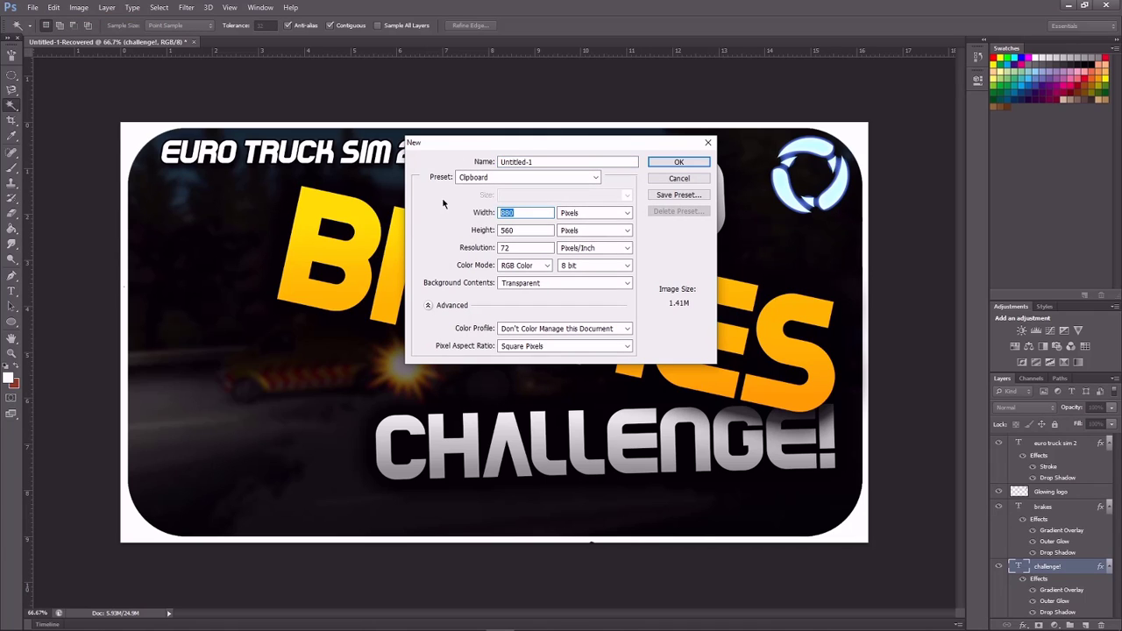
{"action": "type", "text": "1920"}
{"action": "key", "text": "Tab"}
{"action": "type", "text": "1080"}
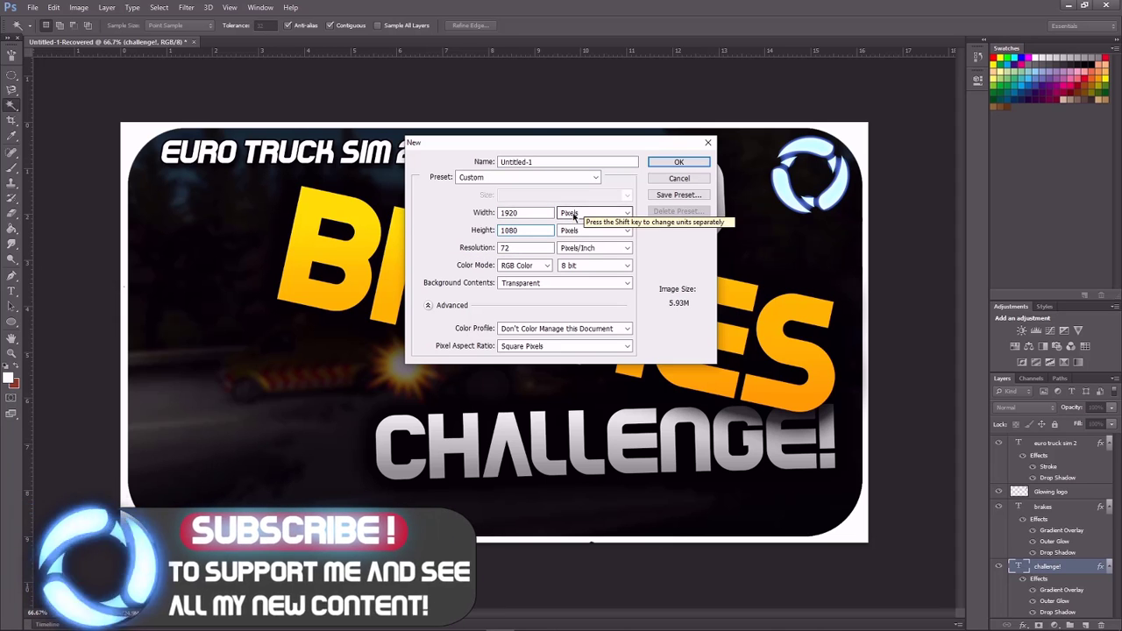
{"action": "double_click", "coordinate": [524, 250]}
{"action": "type", "text": "300"}
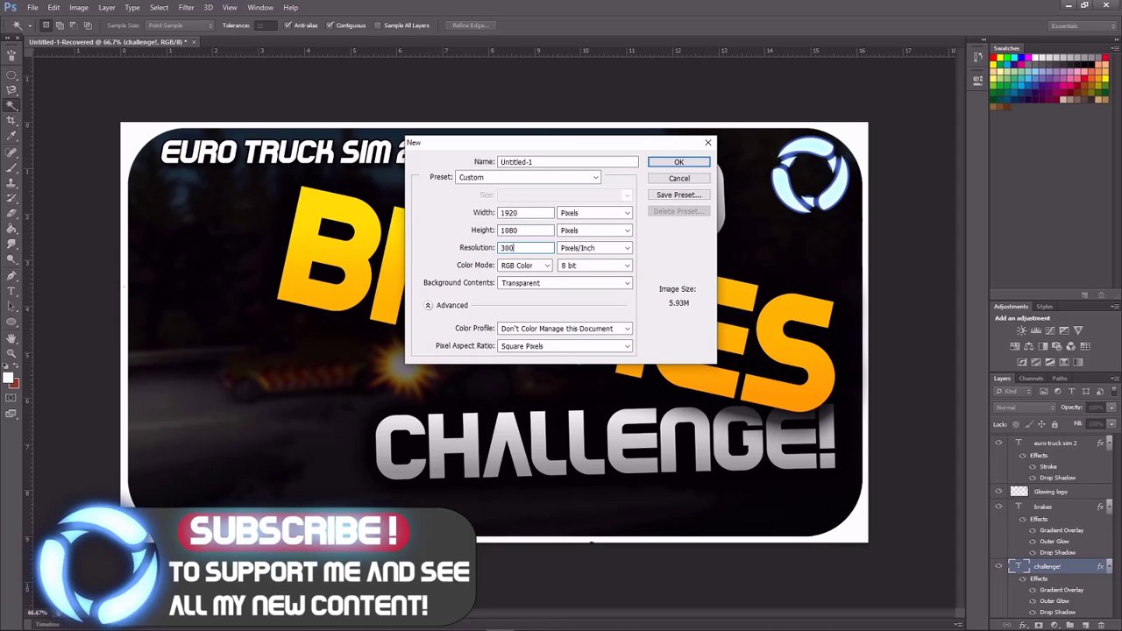
Step: Choose 8 bit color depth and Transparent background contents for the new document, and create it
{"action": "left_click", "coordinate": [592, 266]}
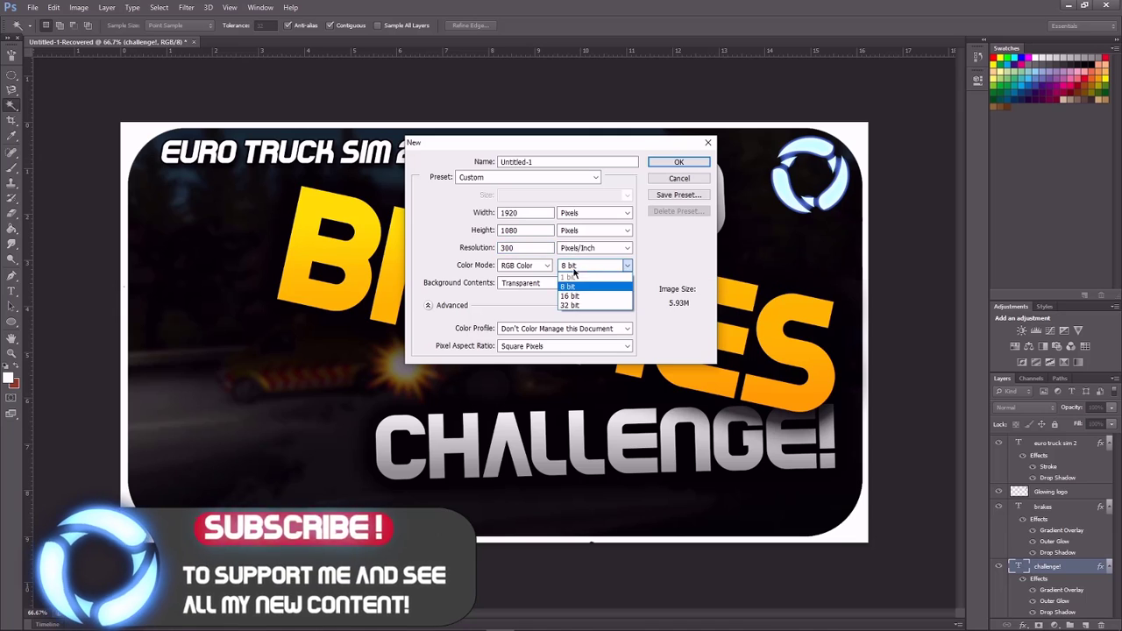
{"action": "left_click", "coordinate": [567, 288]}
{"action": "left_click", "coordinate": [552, 283]}
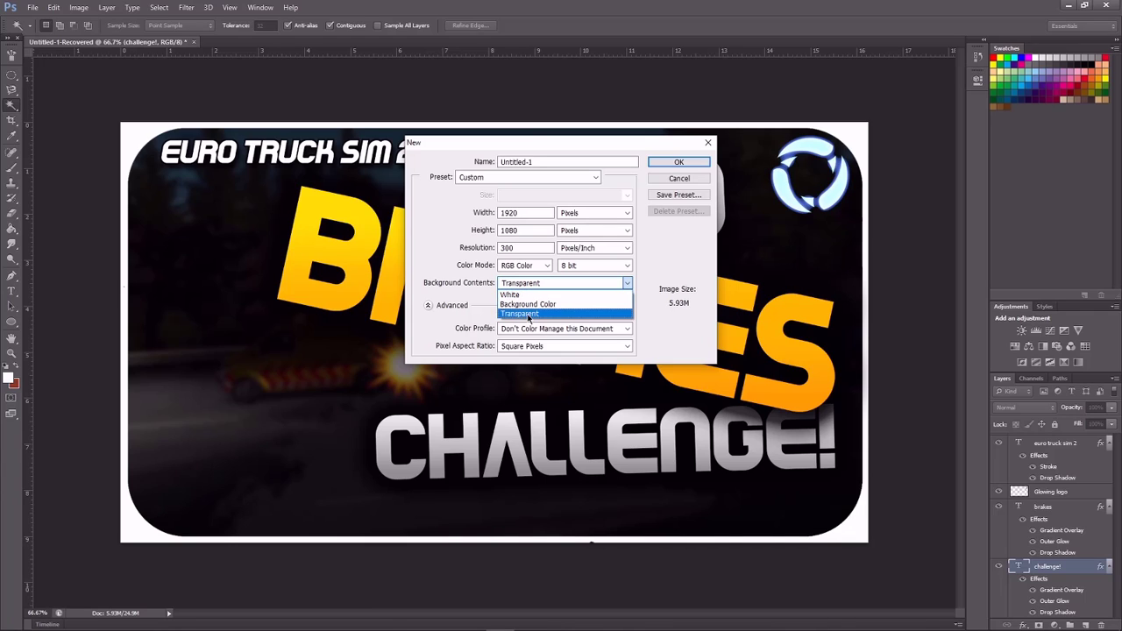
{"action": "left_click", "coordinate": [522, 313]}
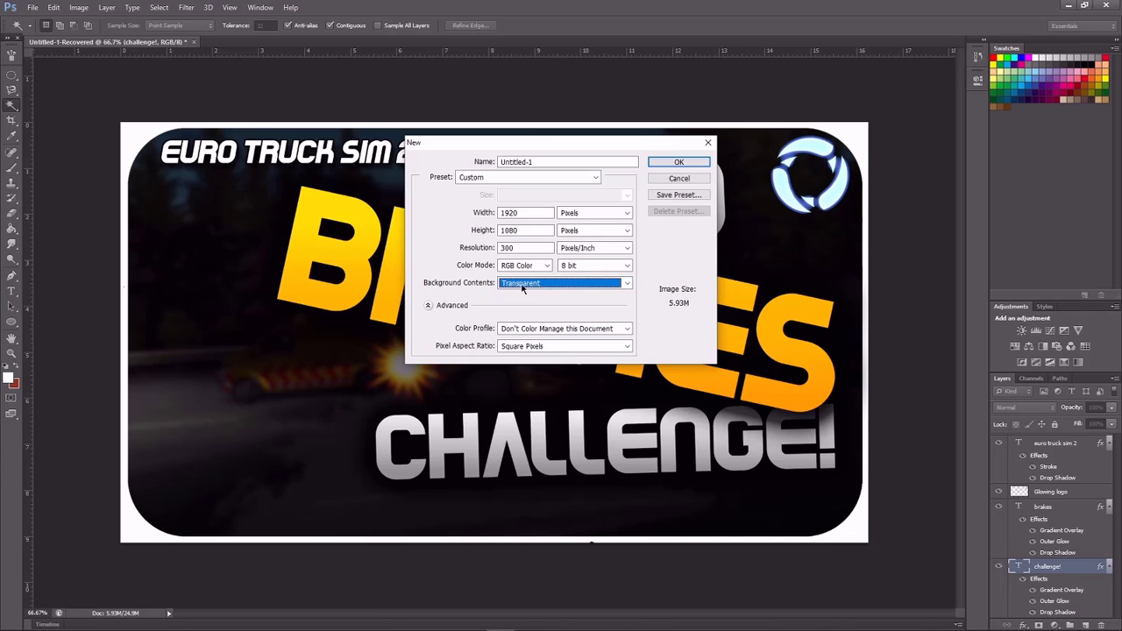
{"action": "left_click", "coordinate": [666, 165]}
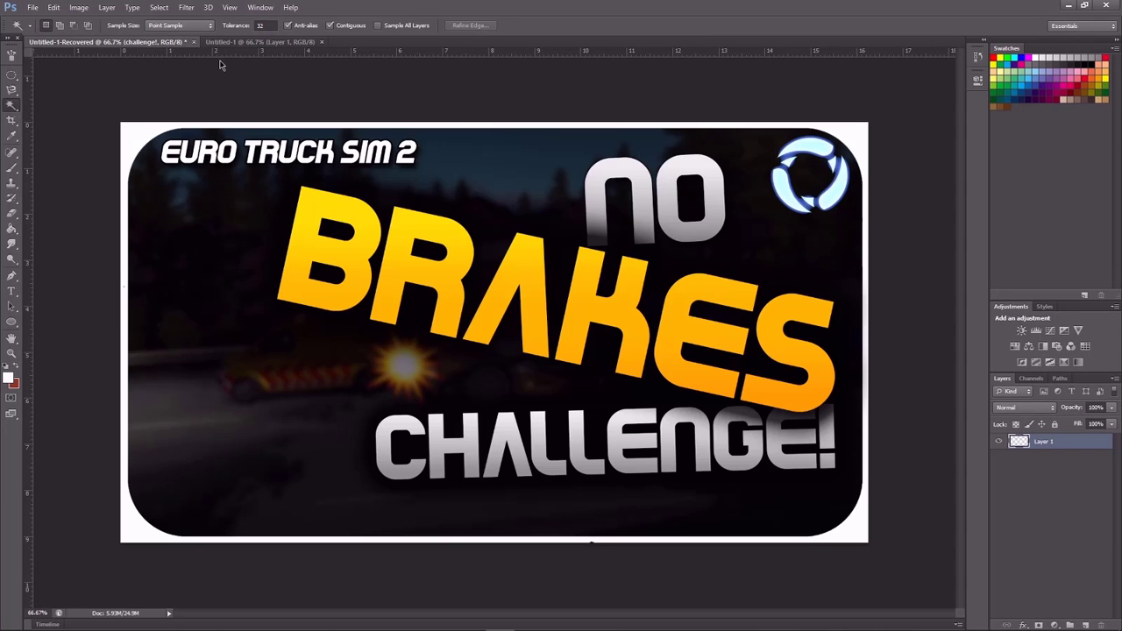
{"action": "left_click", "coordinate": [105, 41]}
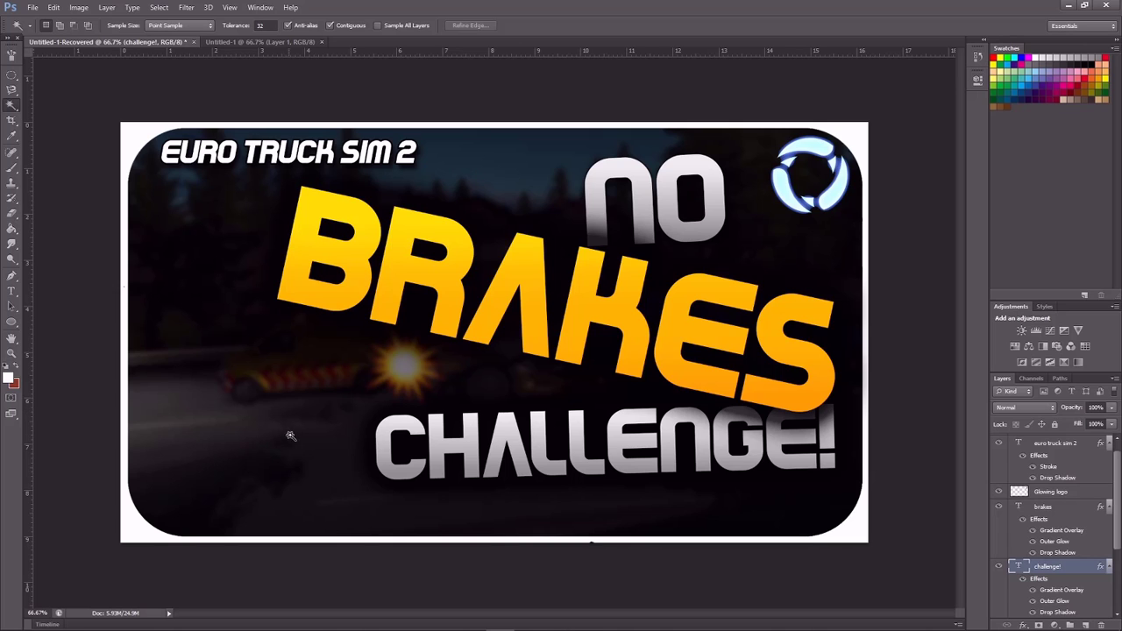
{"action": "left_click", "coordinate": [241, 42]}
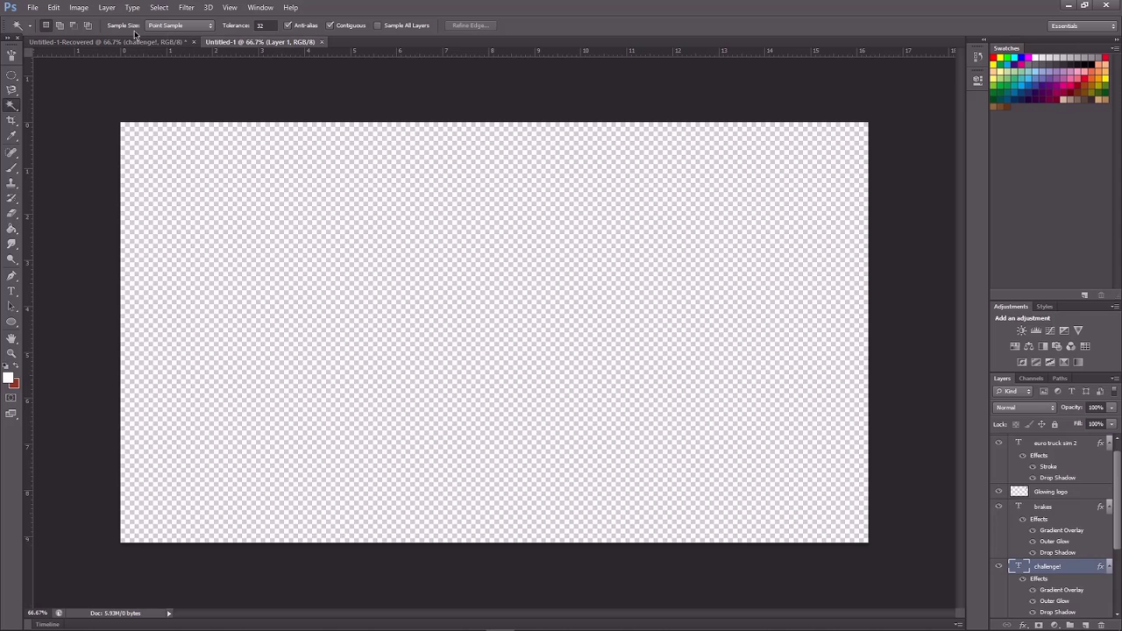
{"action": "left_click", "coordinate": [35, 8]}
{"action": "left_click", "coordinate": [77, 197]}
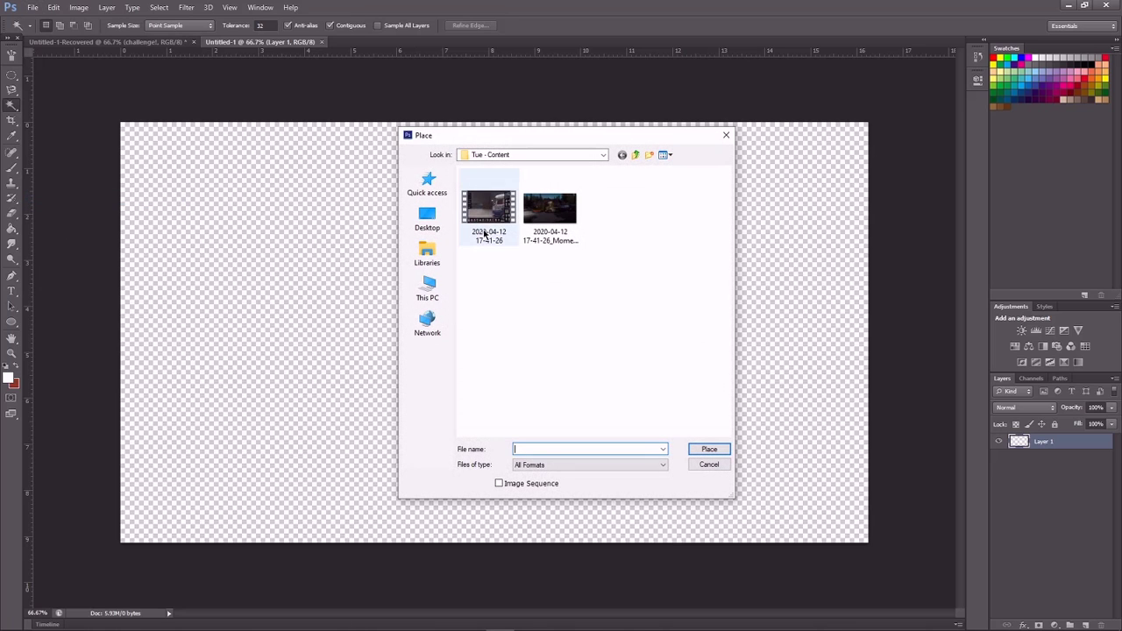
{"action": "double_click", "coordinate": [529, 227]}
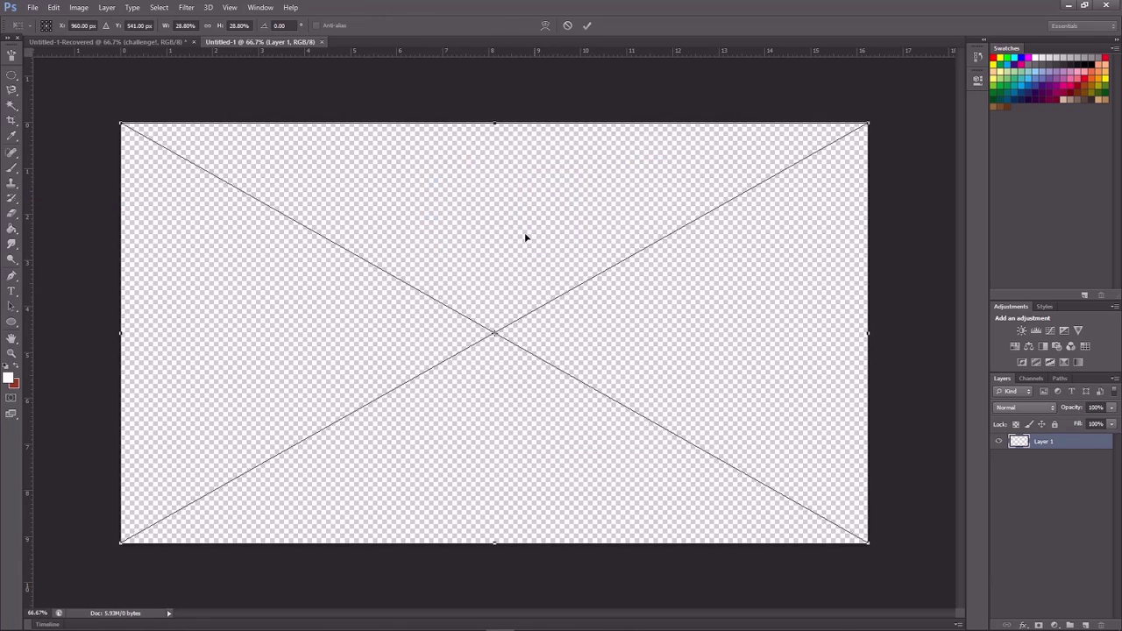
{"action": "key", "text": "Return"}
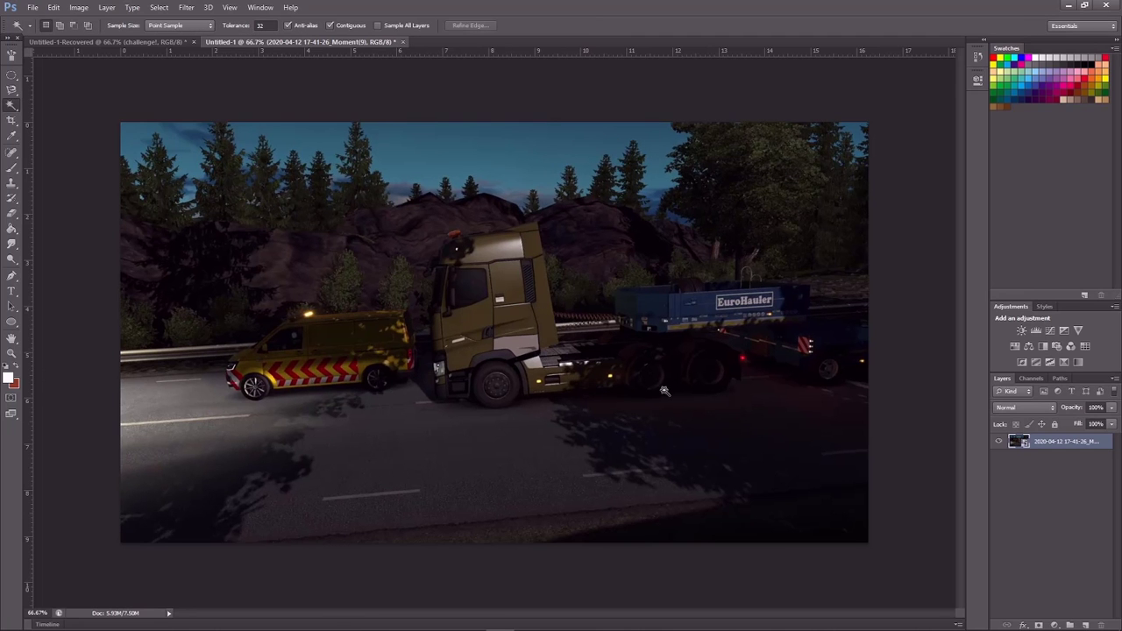
{"action": "right_click", "coordinate": [1041, 445]}
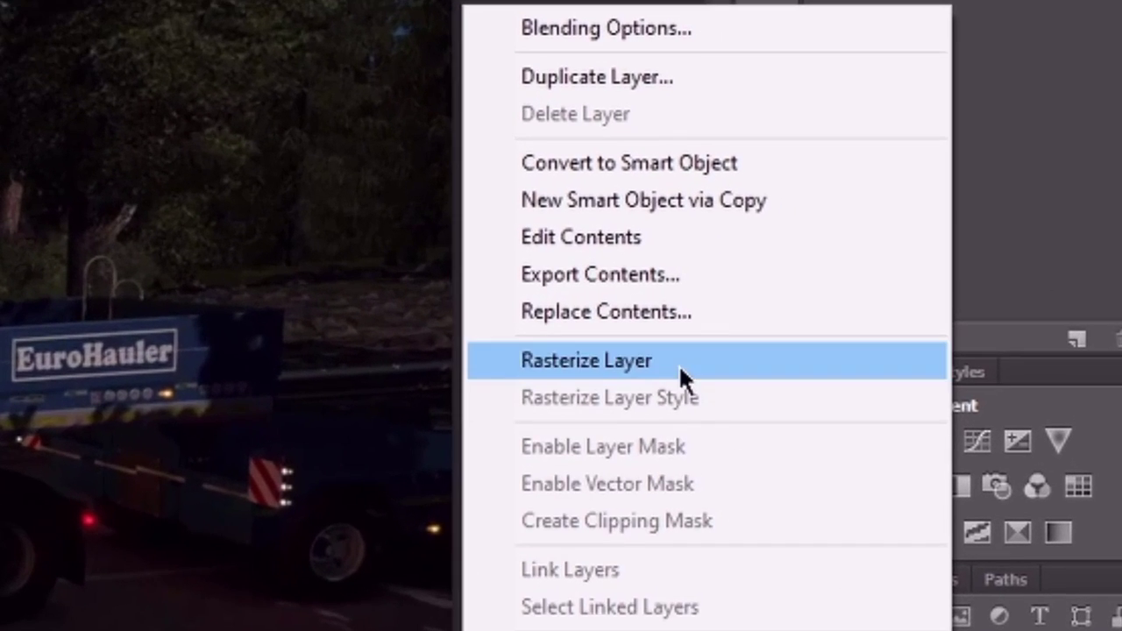
{"action": "left_click", "coordinate": [938, 307]}
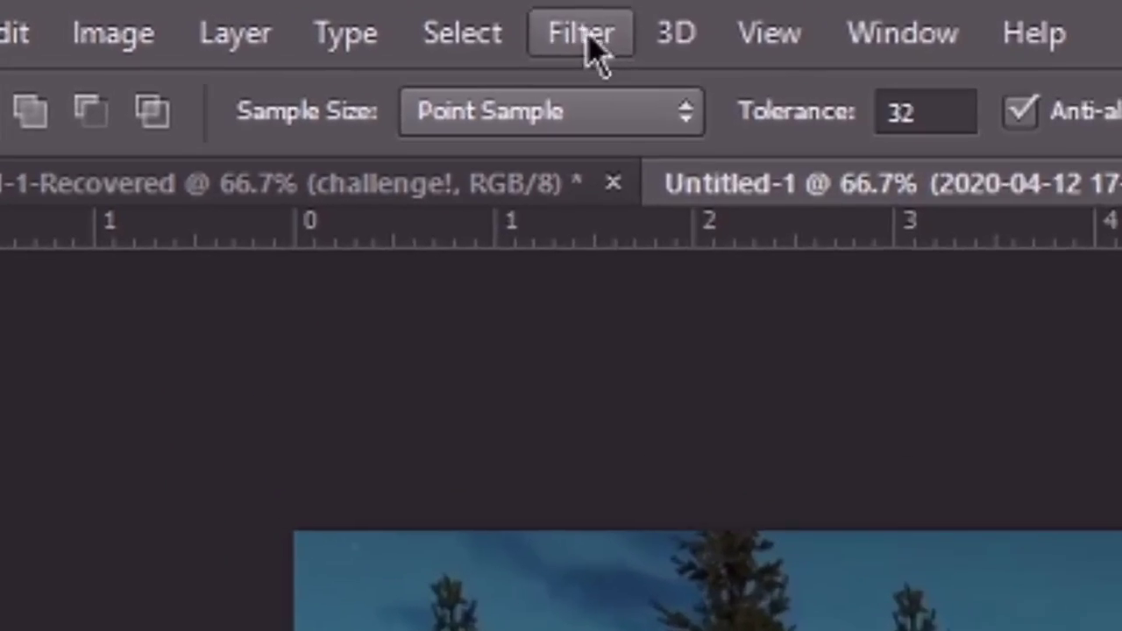
Step: Apply a Gaussian Blur with an adjusted radius to the truck screenshot layer
{"action": "left_click", "coordinate": [186, 7]}
{"action": "mouse_move", "coordinate": [576, 332]}
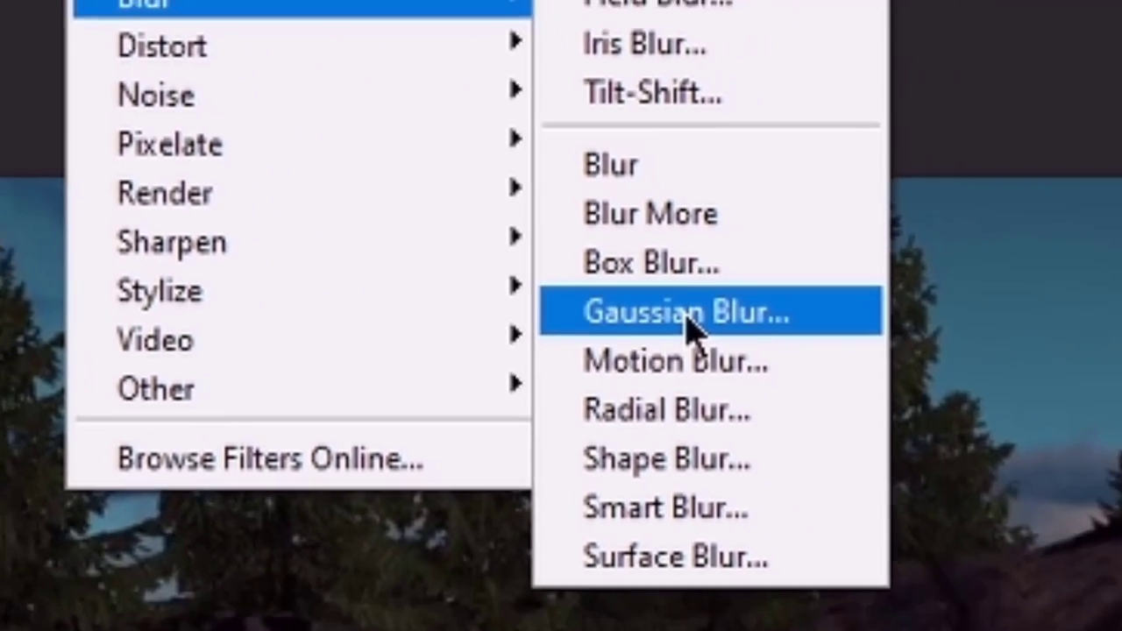
{"action": "left_click", "coordinate": [752, 347]}
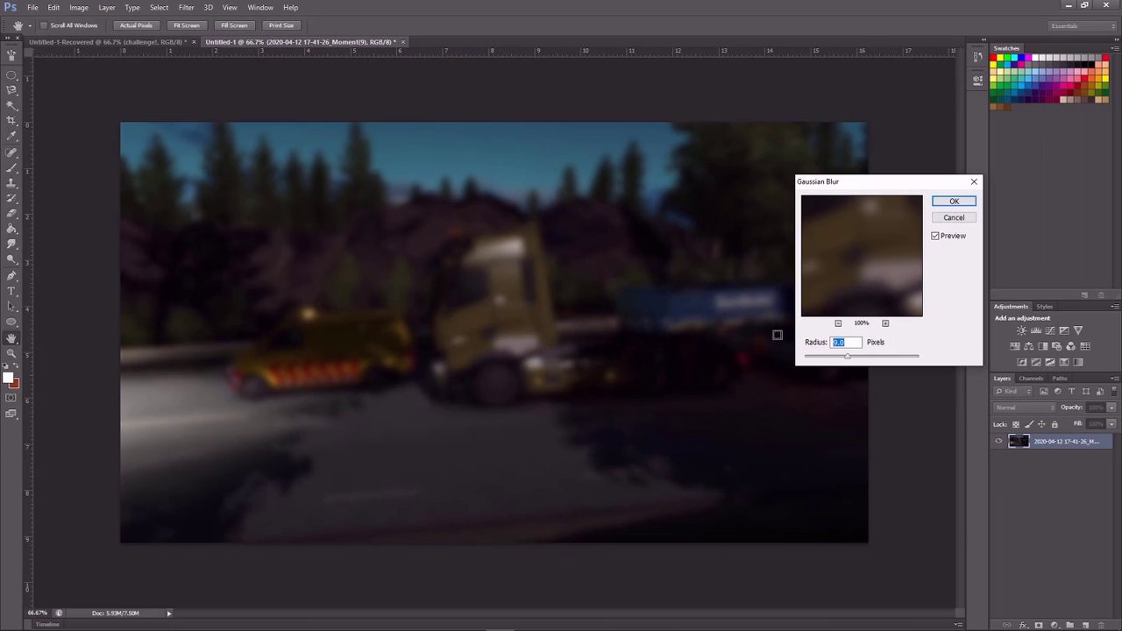
{"action": "mouse_move", "coordinate": [859, 356]}
{"action": "left_mouse_down"}
{"action": "mouse_move", "coordinate": [919, 358]}
{"action": "mouse_move", "coordinate": [842, 361]}
{"action": "left_mouse_up"}
{"action": "double_click", "coordinate": [850, 342]}
{"action": "left_click", "coordinate": [953, 203]}
{"action": "key", "text": "w"}
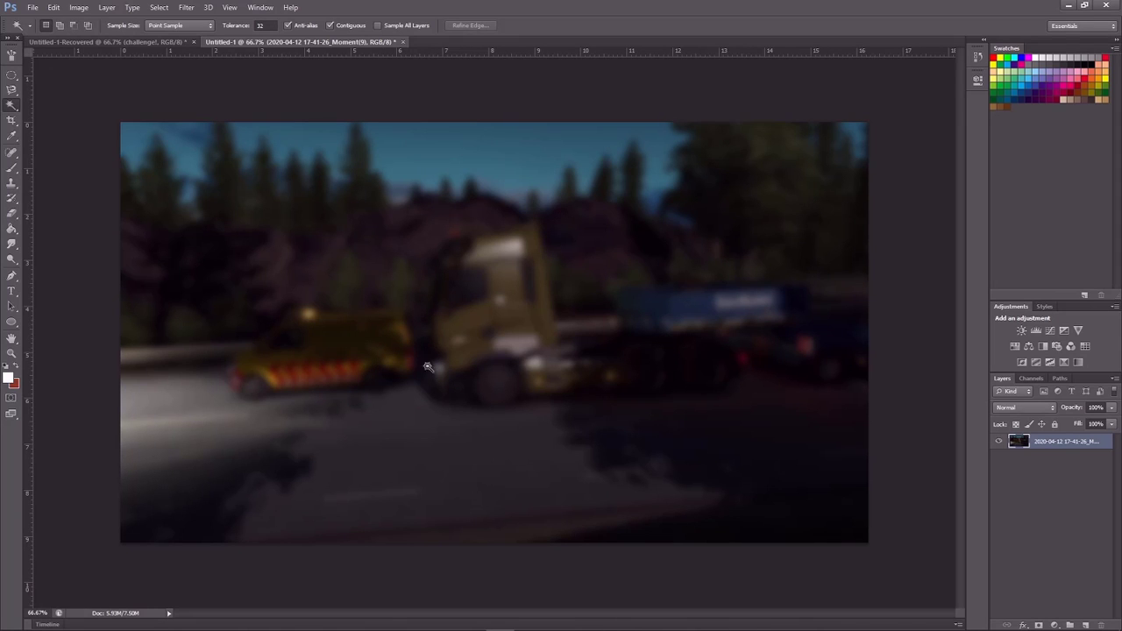
Step: Bring the starburst explosion clipart over from the browser's image results and paste it onto the blurred background
{"action": "key", "text": "alt+Tab"}
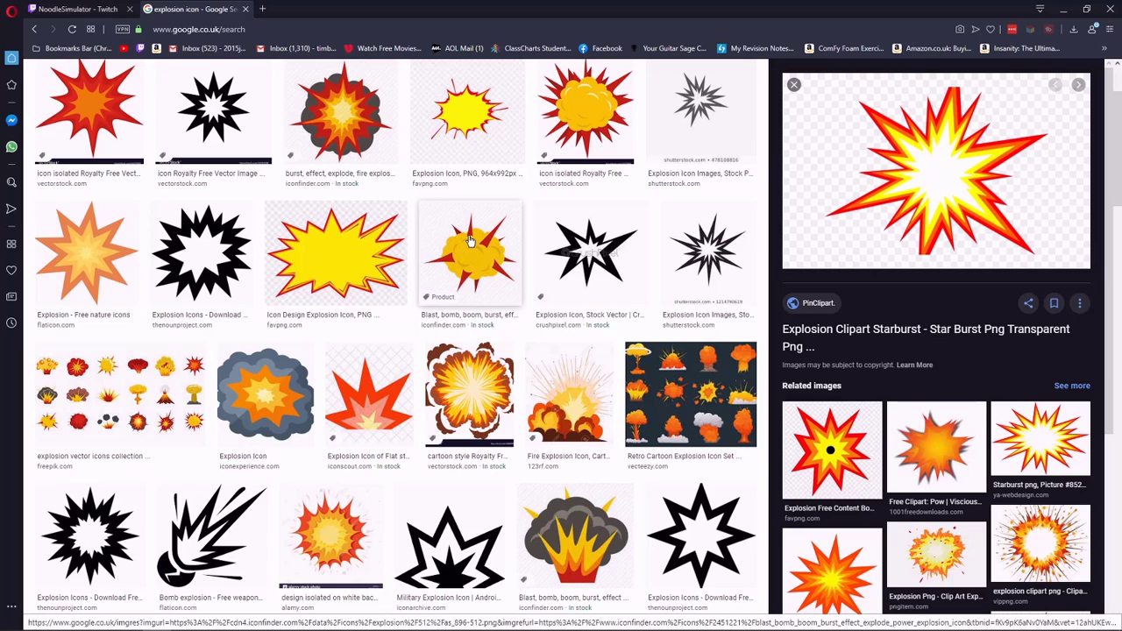
{"action": "left_click", "coordinate": [501, 620]}
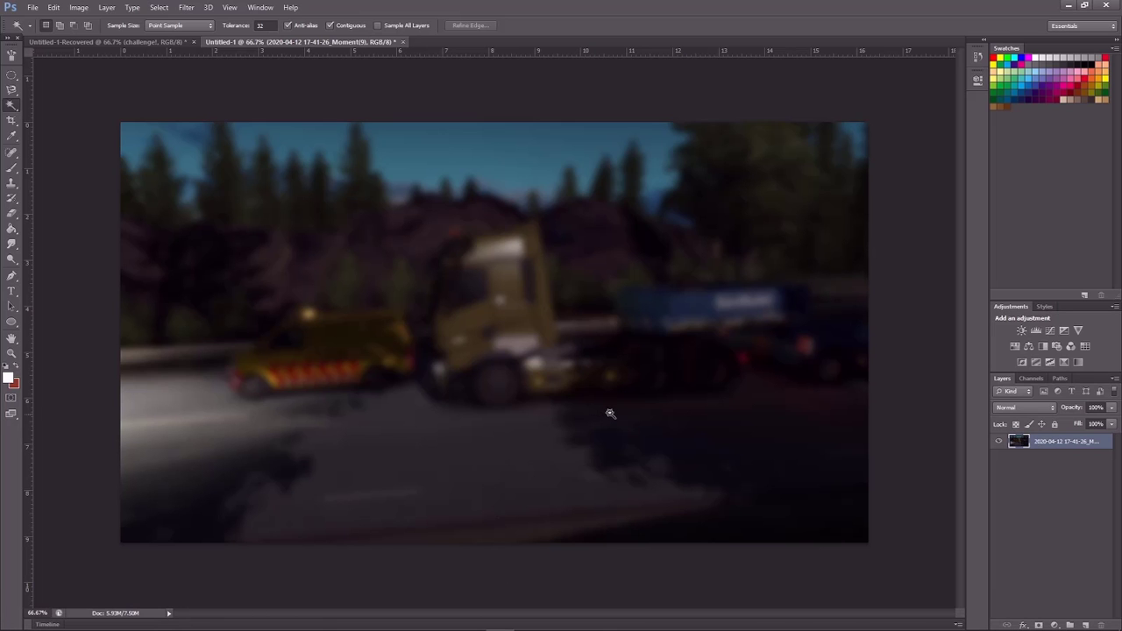
{"action": "right_click", "coordinate": [558, 359]}
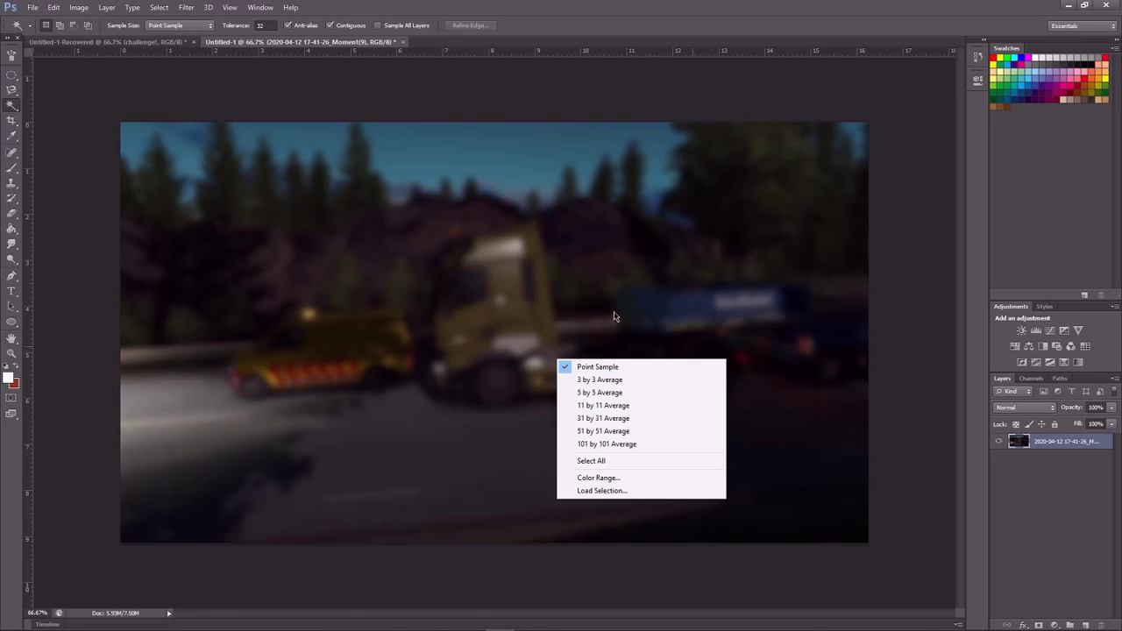
{"action": "left_click", "coordinate": [501, 280]}
{"action": "key", "text": "ctrl+v"}
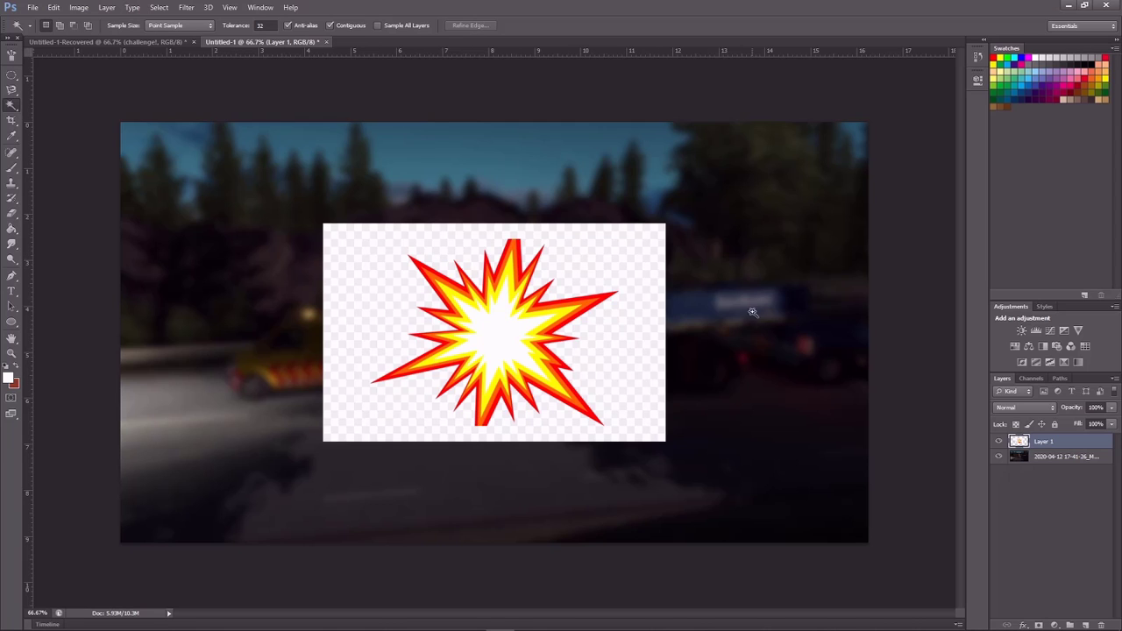
Step: Convert the pasted explosion layer to a Smart Object, and rasterize it
{"action": "right_click", "coordinate": [1061, 442]}
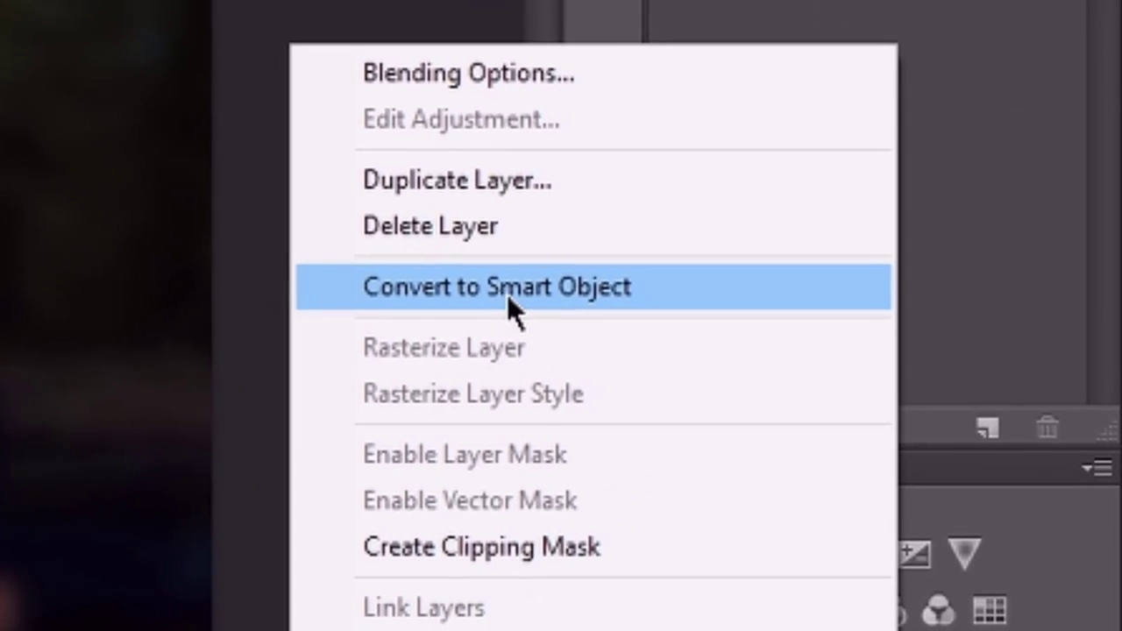
{"action": "left_click", "coordinate": [949, 257]}
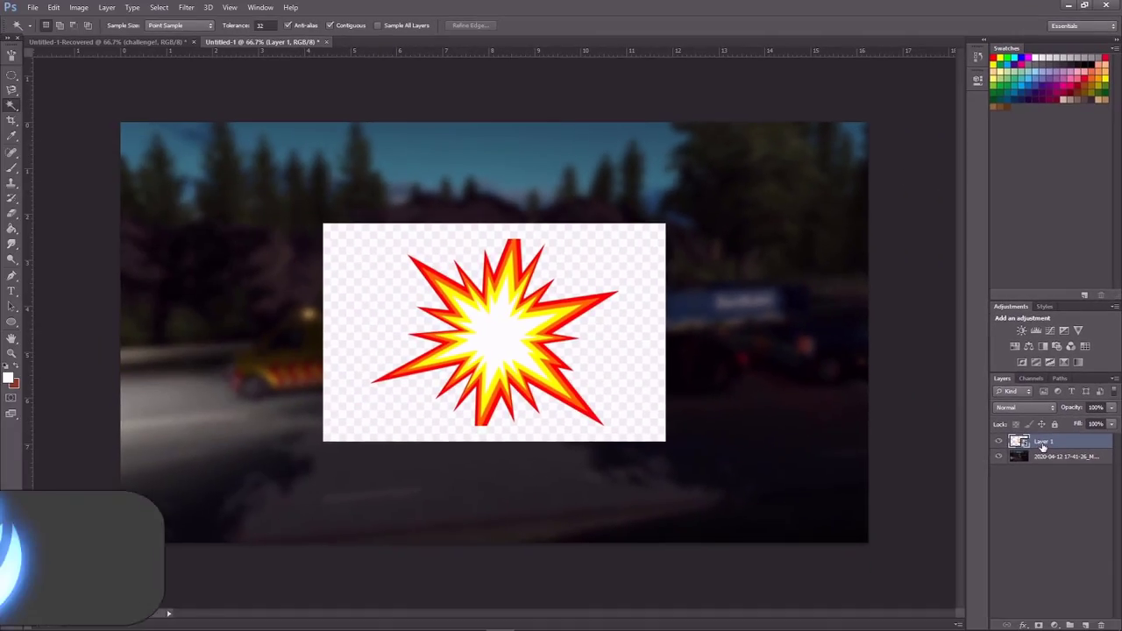
{"action": "right_click", "coordinate": [1042, 447]}
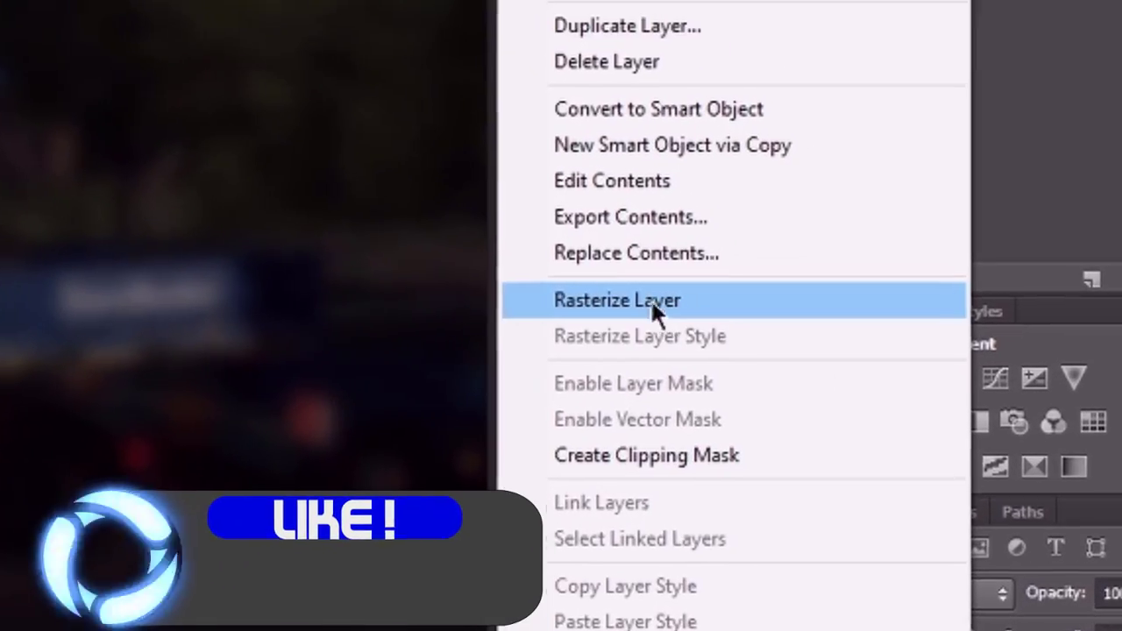
{"action": "left_click", "coordinate": [587, 303]}
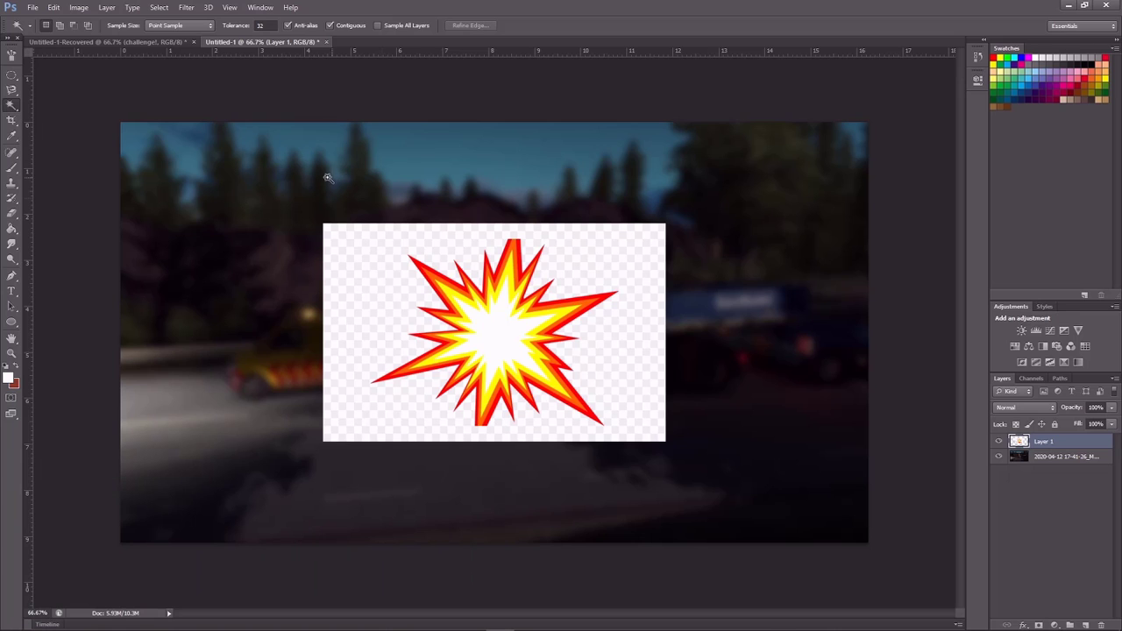
Step: Select the checkered white background around the explosion with the Magic Wand, delete it and clear the selection
{"action": "left_click", "coordinate": [584, 254]}
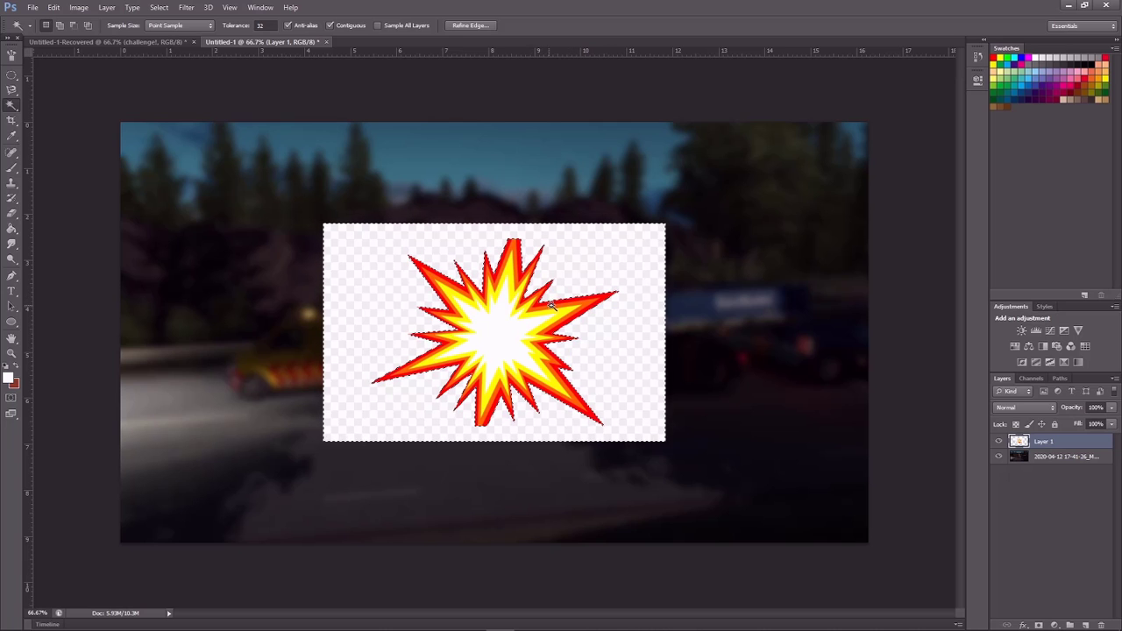
{"action": "key", "text": "Delete"}
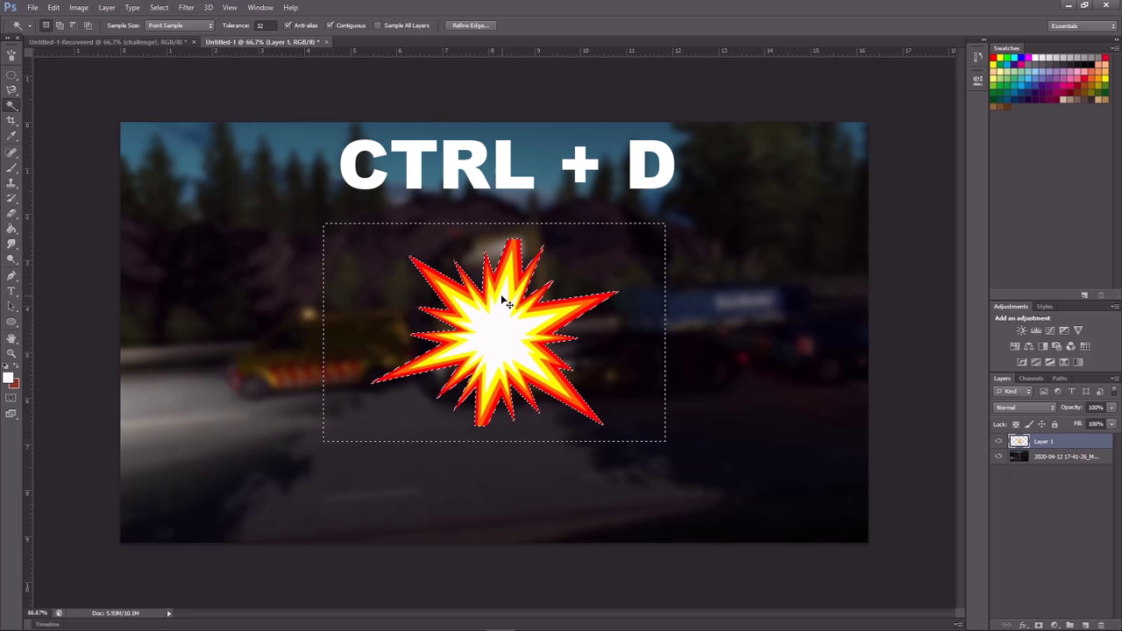
{"action": "key", "text": "ctrl+d"}
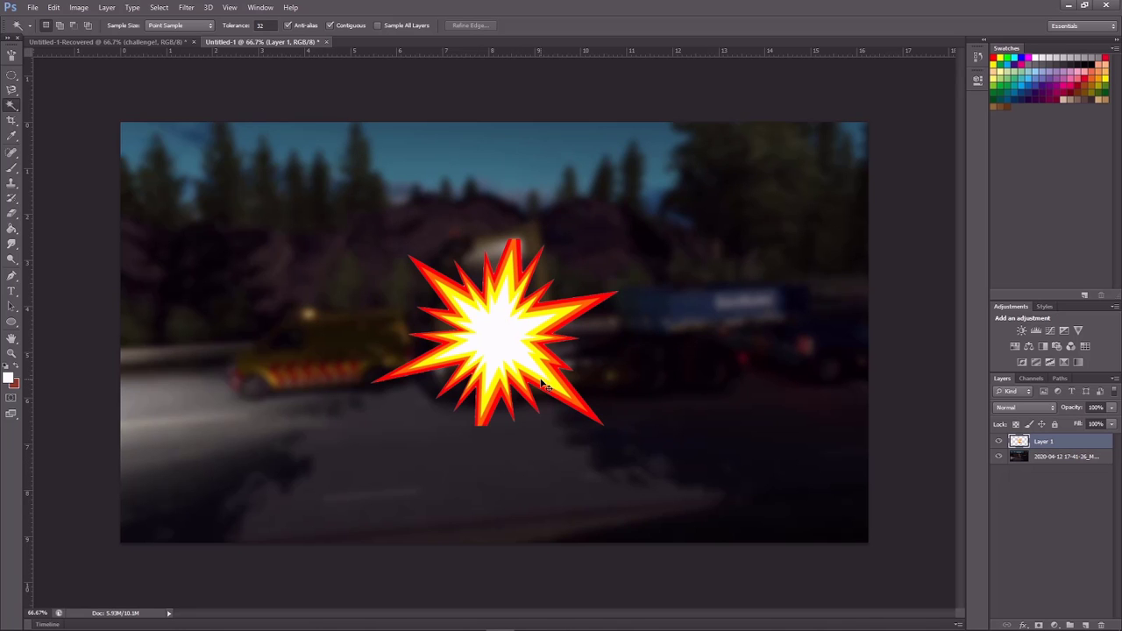
Step: Scale the explosion down to about 44% and position it between the yellow van and the front of the truck
{"action": "key", "text": "ctrl+t"}
{"action": "mouse_move", "coordinate": [605, 244]}
{"action": "left_mouse_down"}
{"action": "mouse_move", "coordinate": [556, 226]}
{"action": "mouse_move", "coordinate": [626, 244]}
{"action": "mouse_move", "coordinate": [597, 258]}
{"action": "left_mouse_up"}
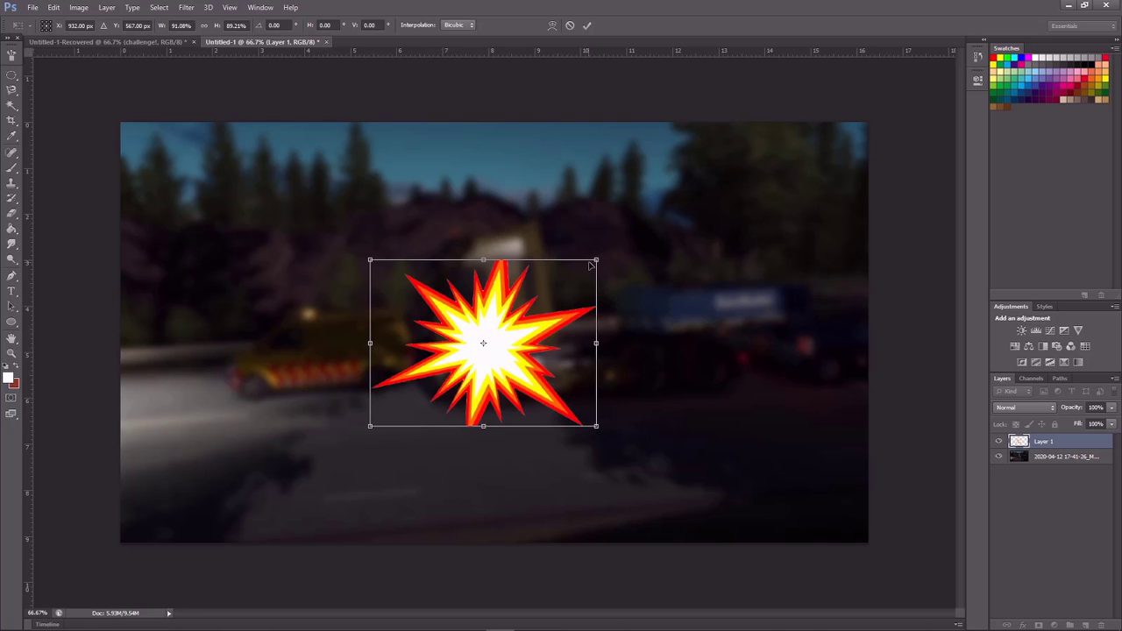
{"action": "left_click_drag", "start_coordinate": [597, 260], "coordinate": [488, 358]}
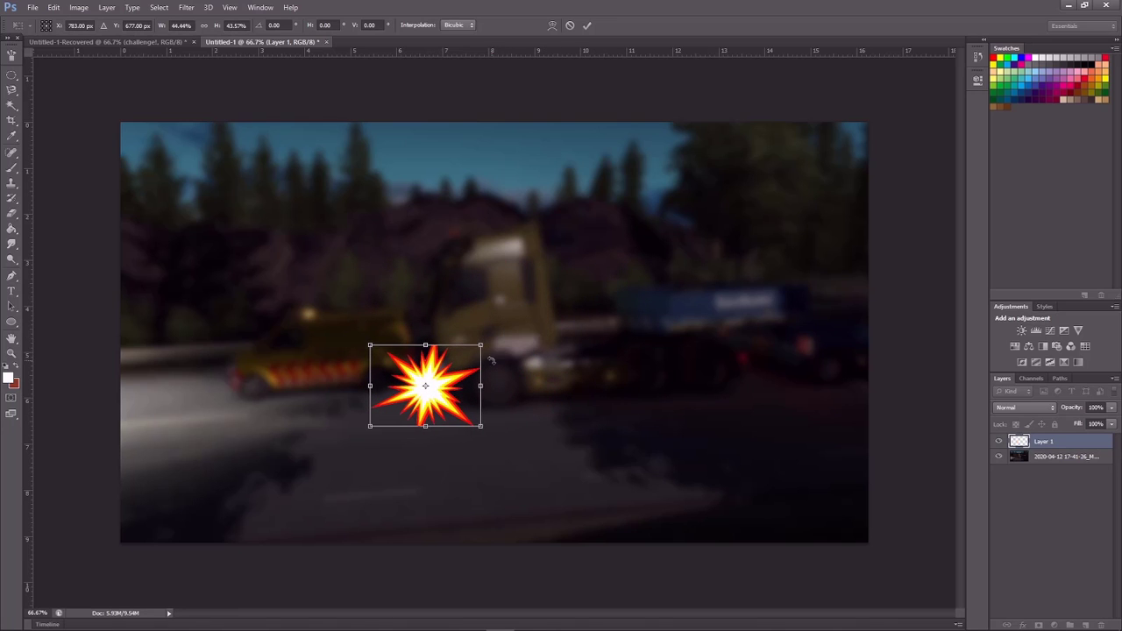
{"action": "left_click_drag", "start_coordinate": [460, 406], "coordinate": [457, 384]}
{"action": "key", "text": "Return"}
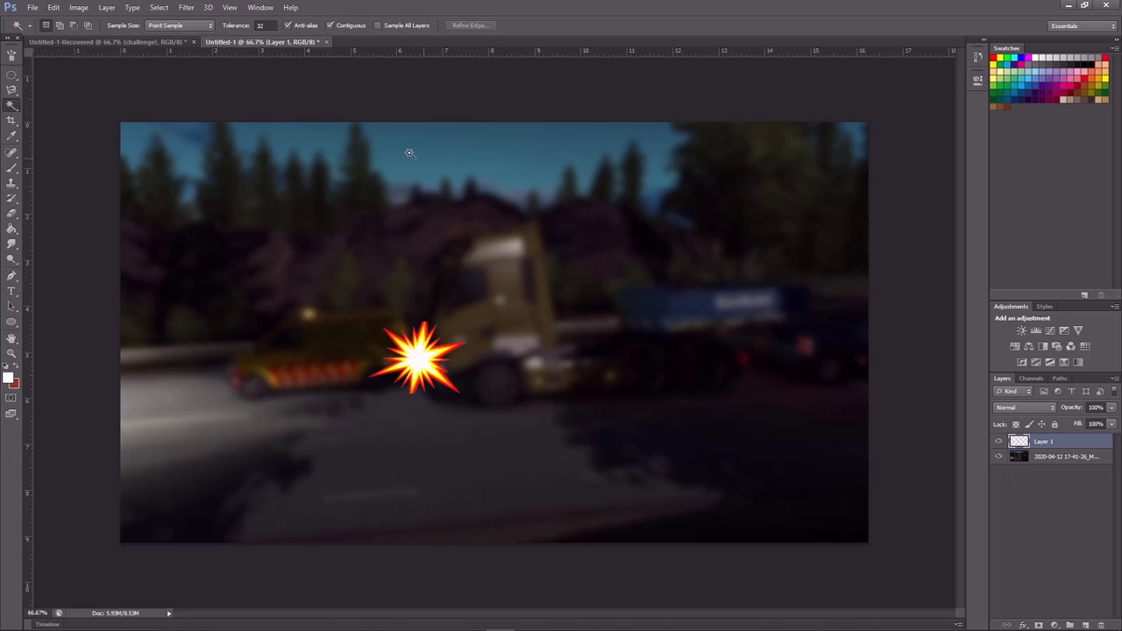
Step: Blur the explosion layer and merge it with the screenshot background layer
{"action": "left_click", "coordinate": [186, 8]}
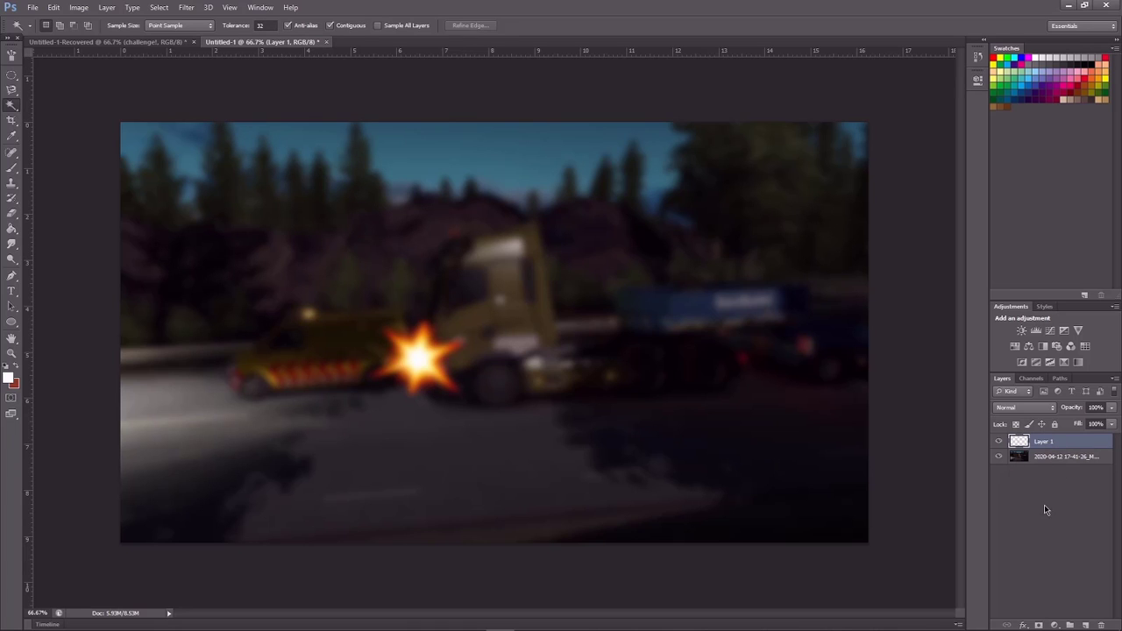
{"action": "left_click", "coordinate": [1051, 460], "text": "shift"}
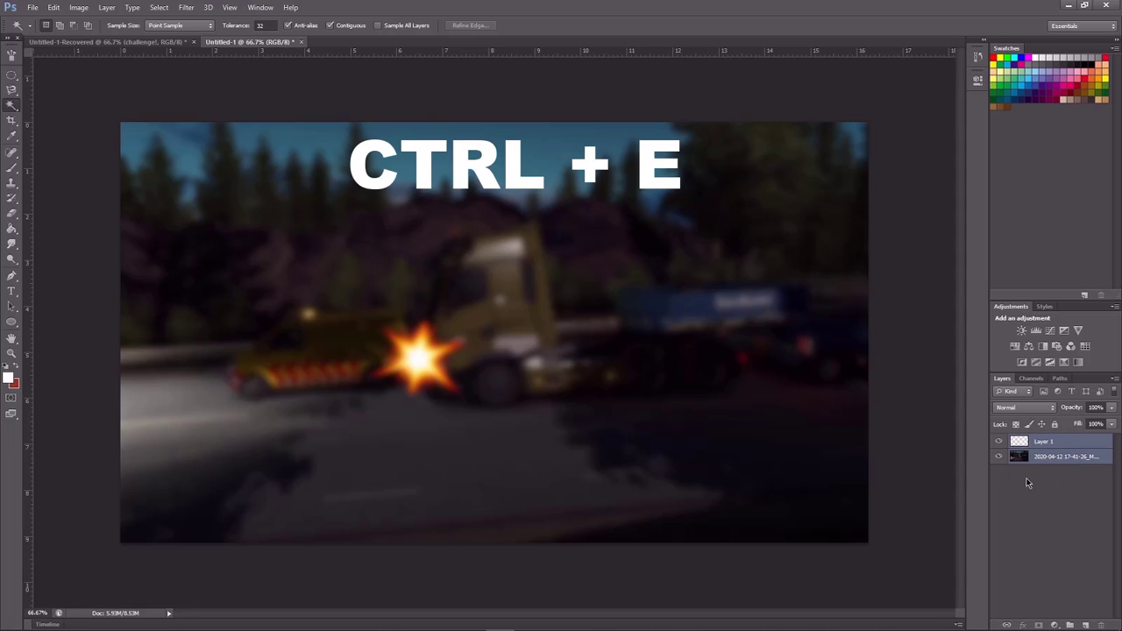
{"action": "key", "text": "ctrl+e"}
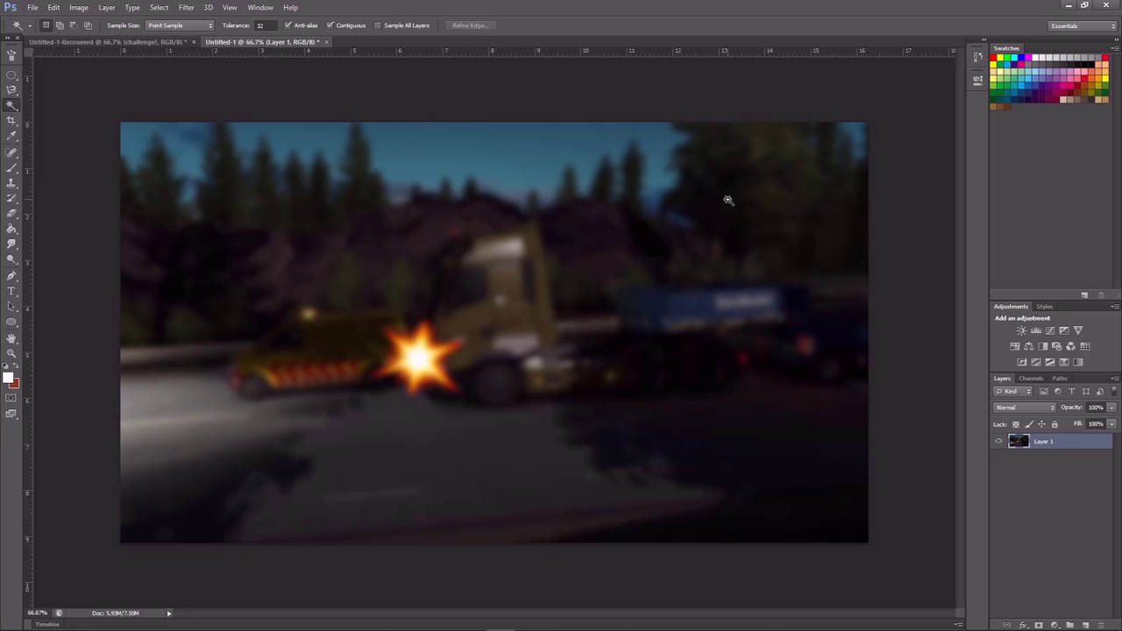
Step: On a new layer, draw a red rounded rectangle with a 150 px radius, about 1878 × 1044 px, just inside the canvas edges
{"action": "left_click", "coordinate": [106, 42]}
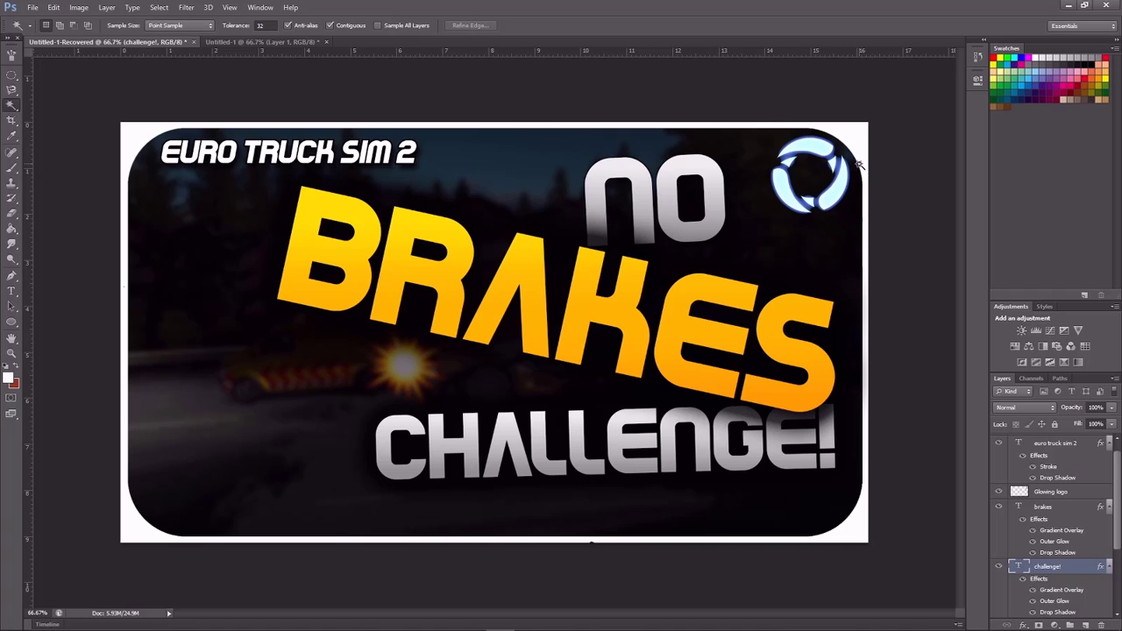
{"action": "left_click", "coordinate": [263, 42]}
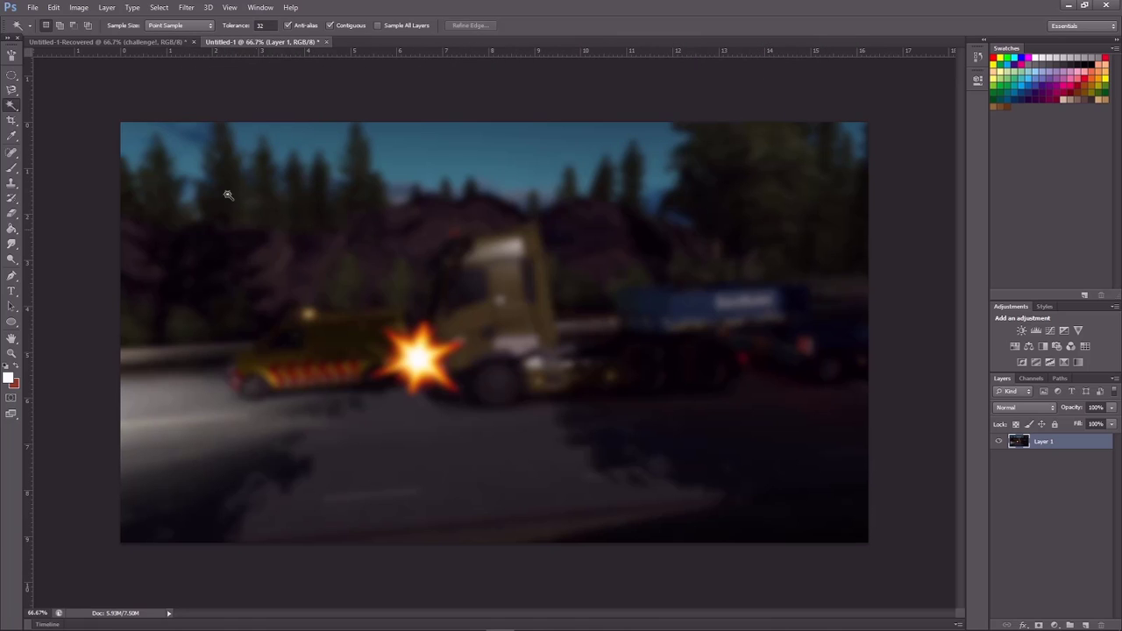
{"action": "left_click", "coordinate": [1087, 625]}
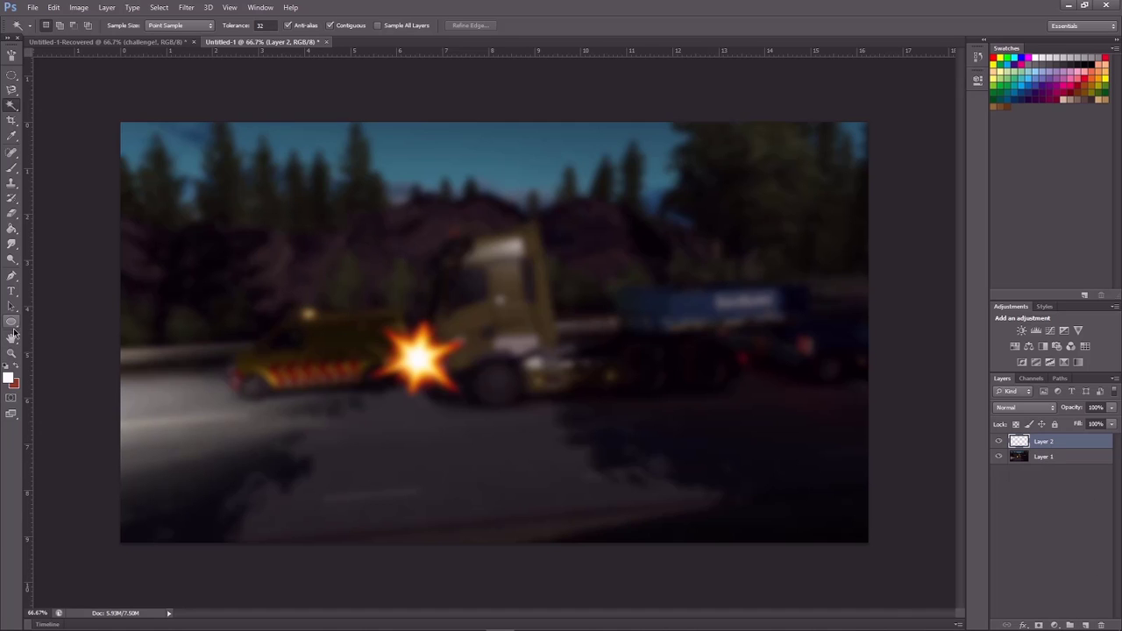
{"action": "left_click", "coordinate": [14, 326]}
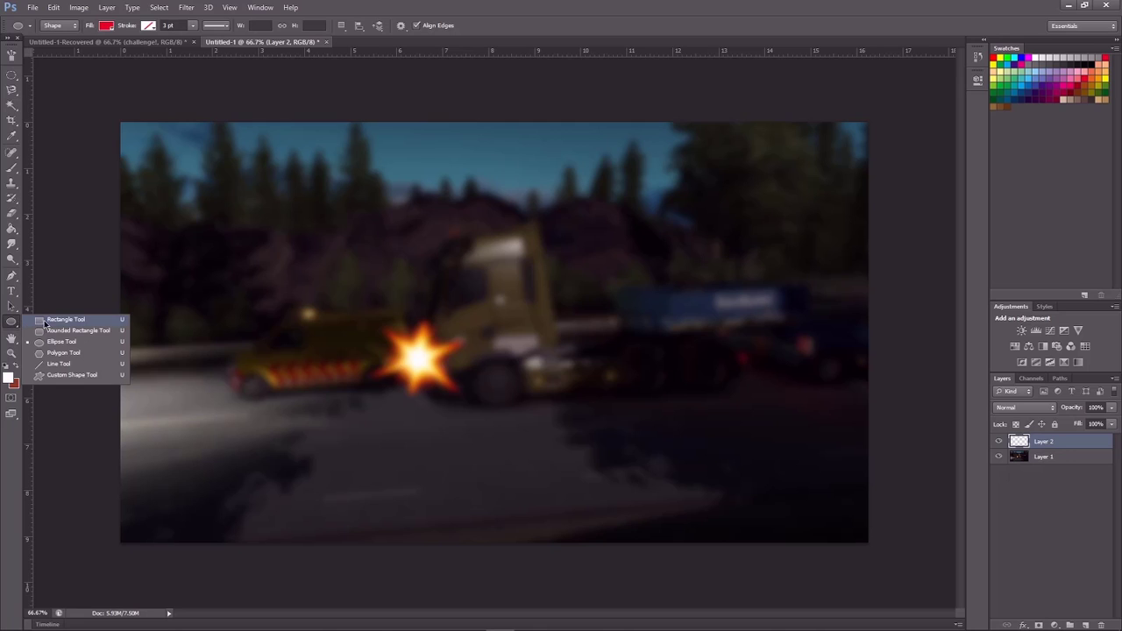
{"action": "left_click", "coordinate": [44, 332]}
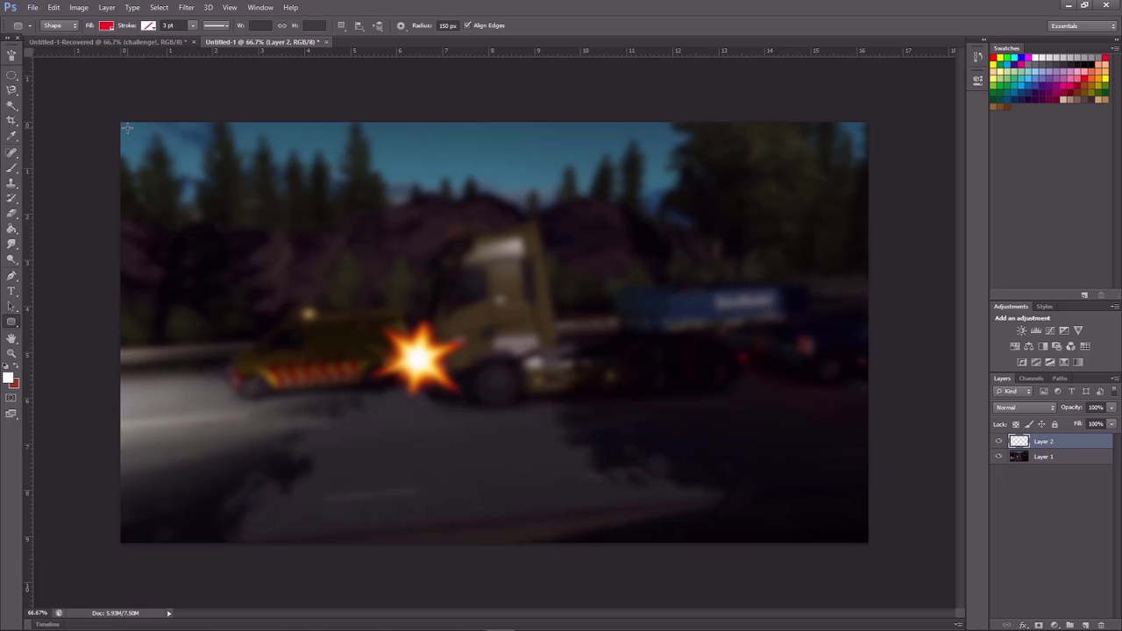
{"action": "left_click_drag", "start_coordinate": [128, 128], "coordinate": [855, 533]}
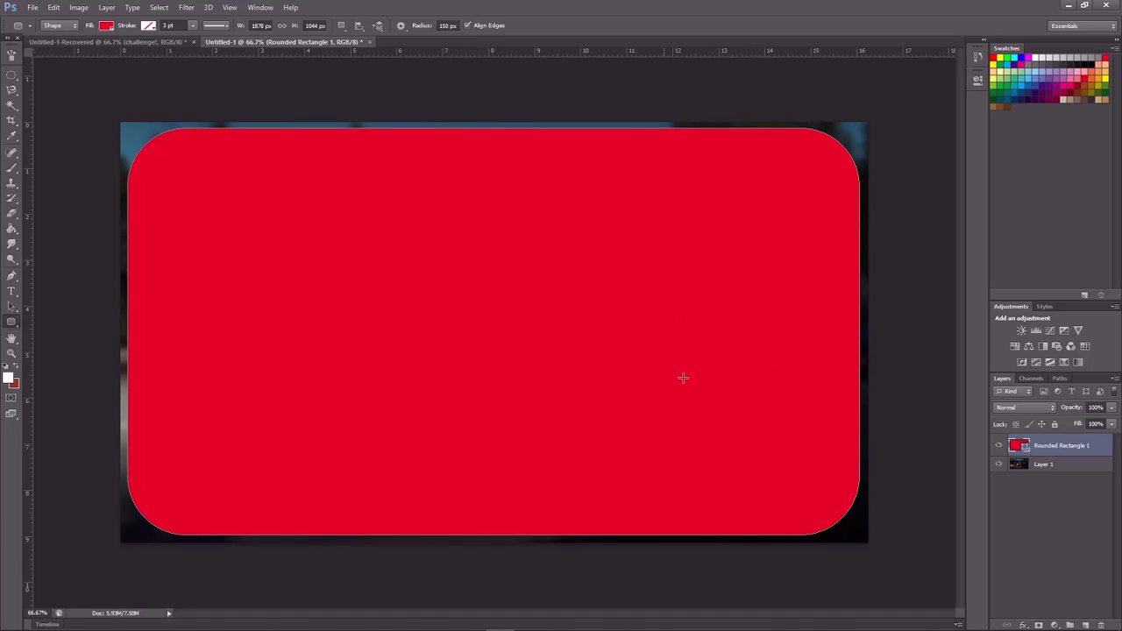
Step: Duplicate the red rounded rectangle layer
{"action": "right_click", "coordinate": [1056, 448]}
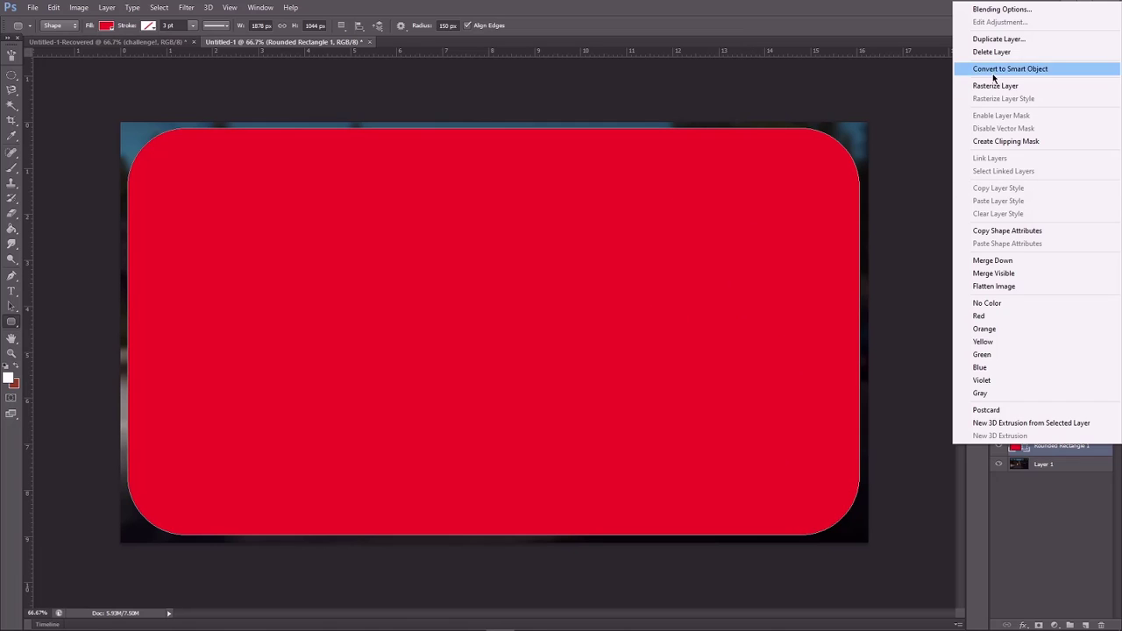
{"action": "left_click", "coordinate": [997, 41]}
{"action": "left_click", "coordinate": [659, 191]}
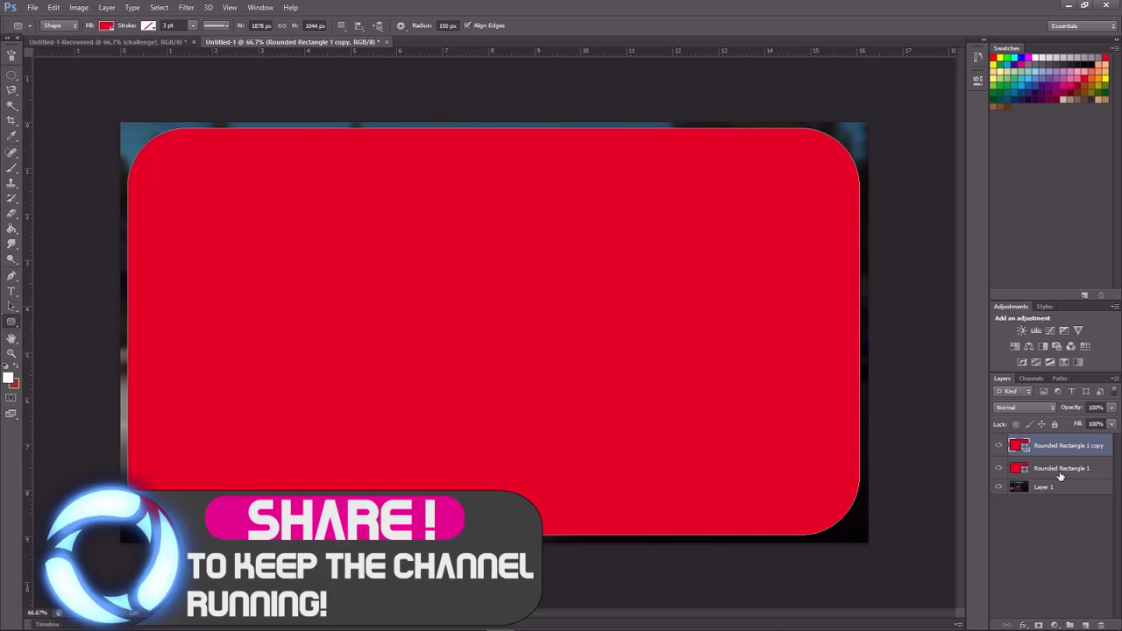
Step: Rasterize both rounded rectangle layers and merge them into one layer
{"action": "left_click", "coordinate": [1062, 471], "text": "shift"}
{"action": "right_click", "coordinate": [1074, 470]}
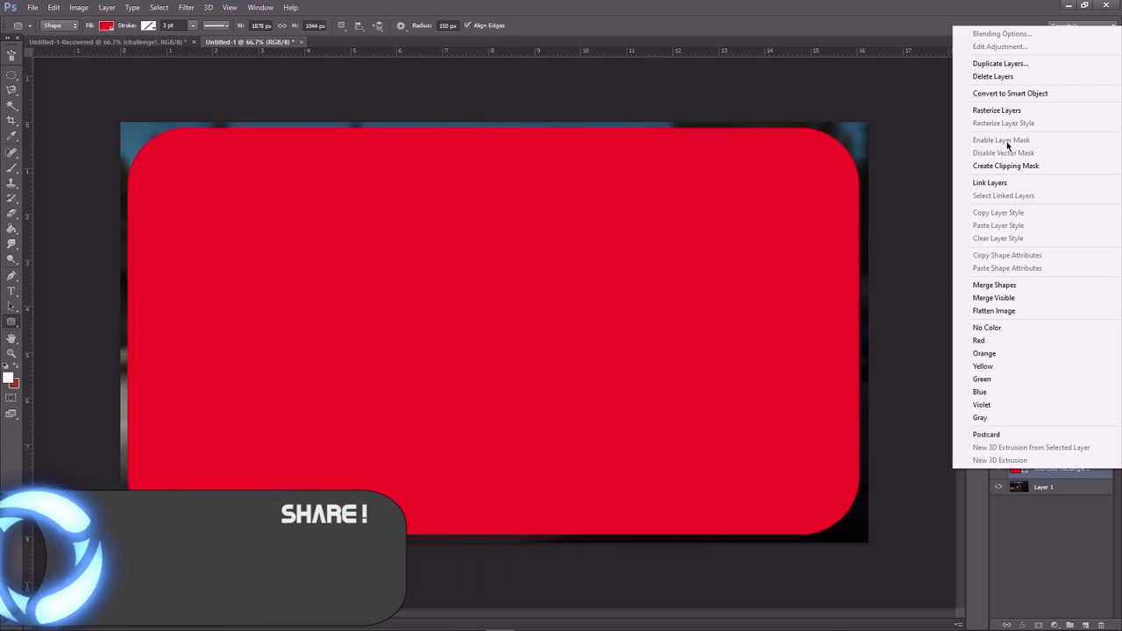
{"action": "left_click", "coordinate": [1005, 111]}
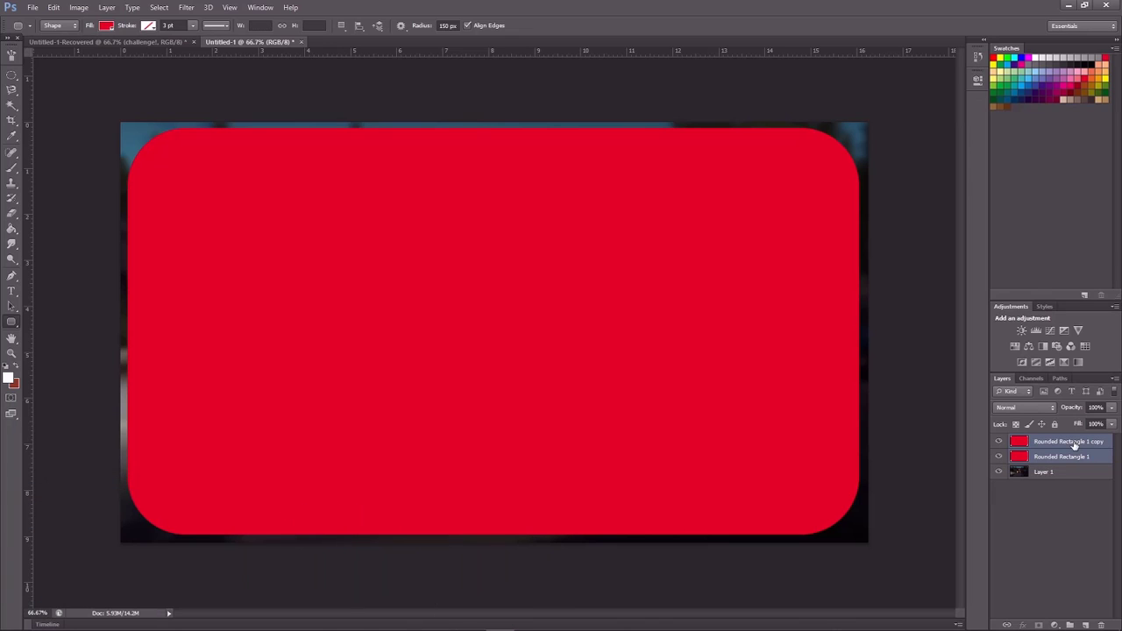
{"action": "right_click", "coordinate": [1074, 446]}
{"action": "left_click", "coordinate": [975, 448]}
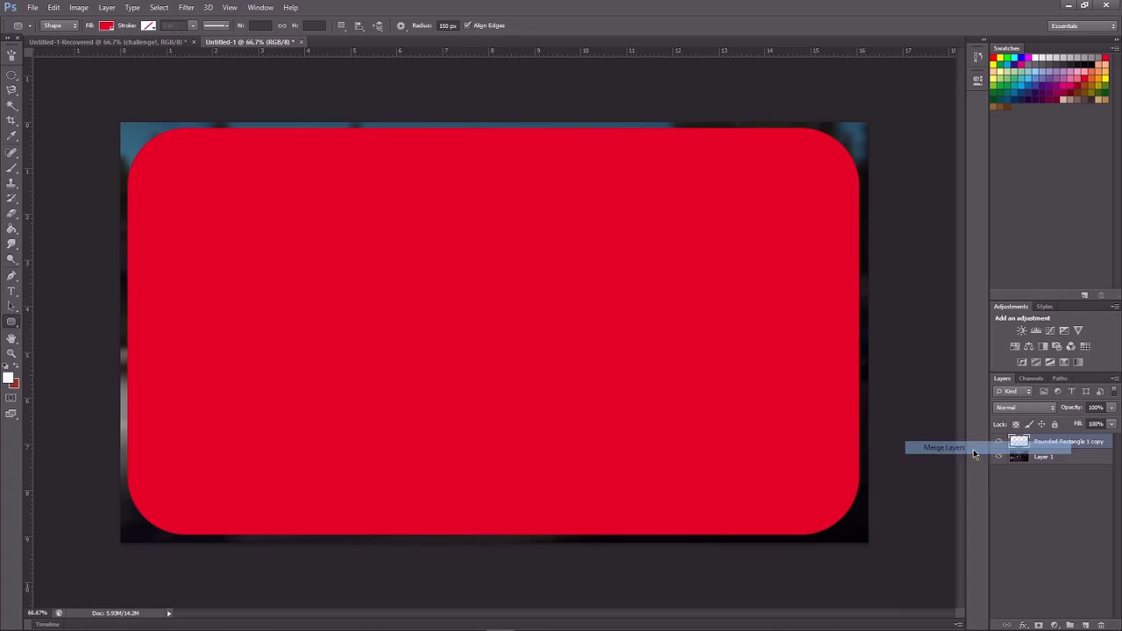
Step: Select the margin outside the rounded rectangle and fill it with white on the background layer, with the red rectangle hidden
{"action": "left_click", "coordinate": [1019, 442], "text": "ctrl"}
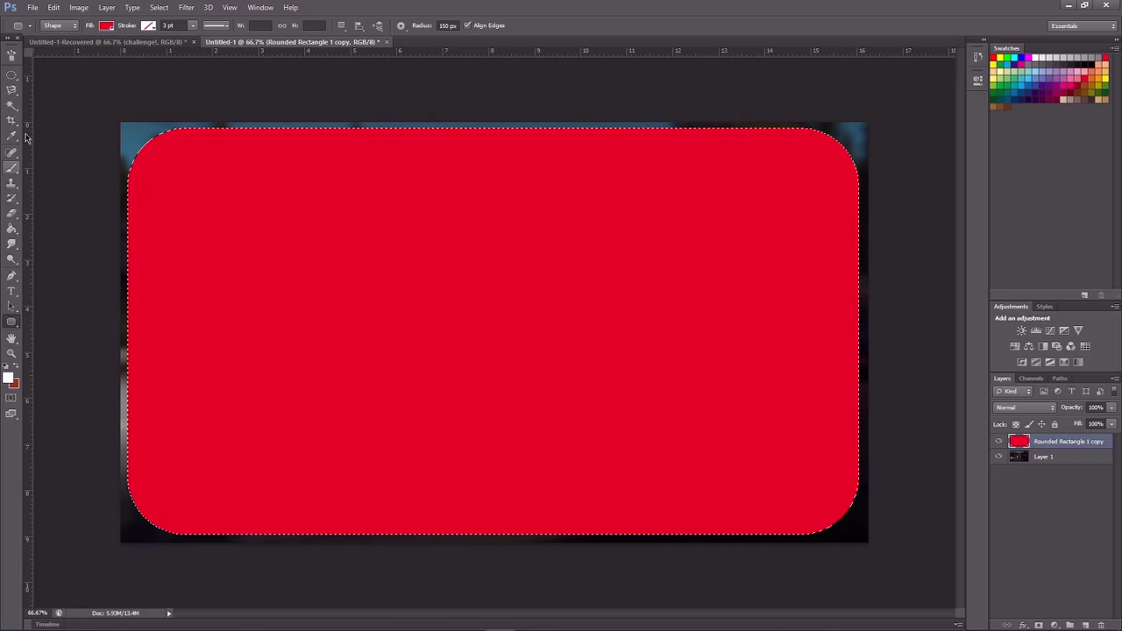
{"action": "left_click", "coordinate": [12, 105]}
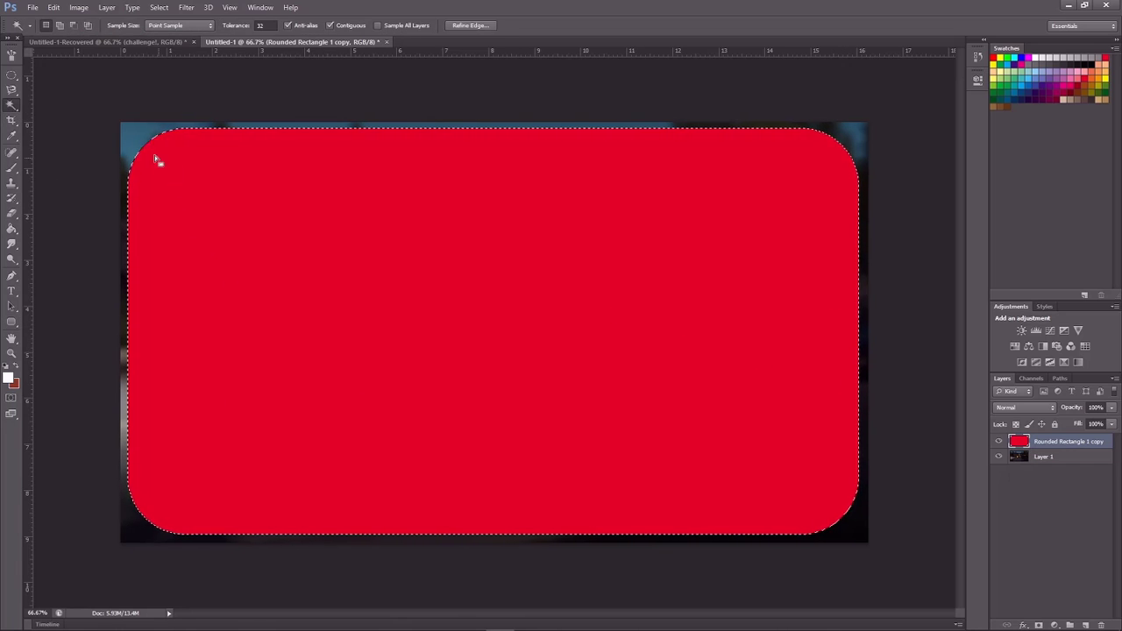
{"action": "left_click", "coordinate": [845, 138]}
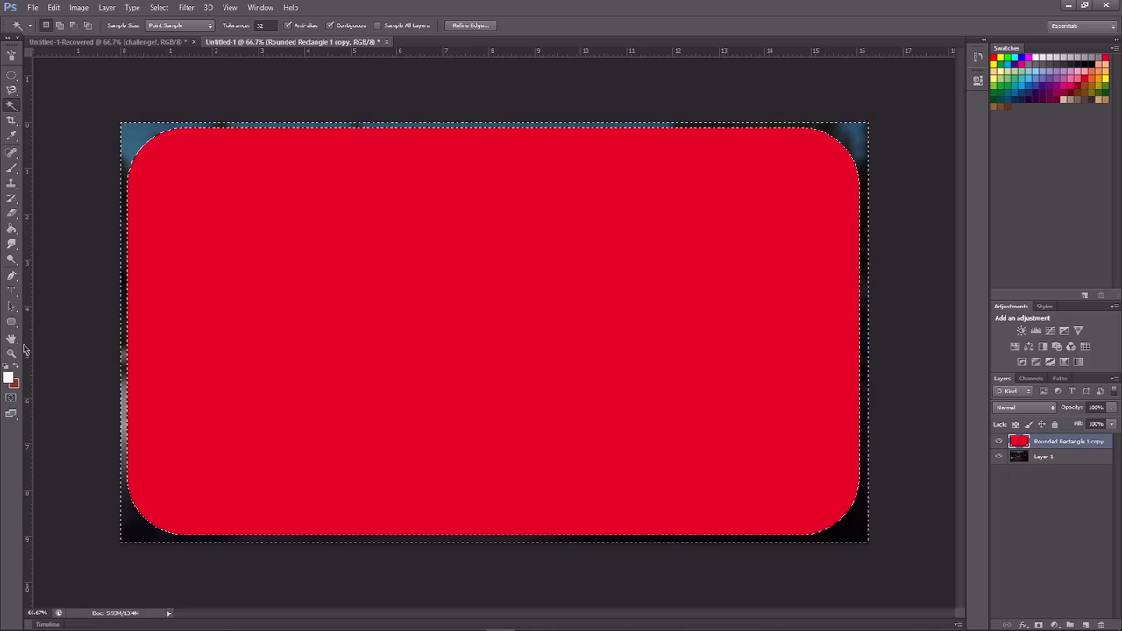
{"action": "left_click", "coordinate": [14, 230]}
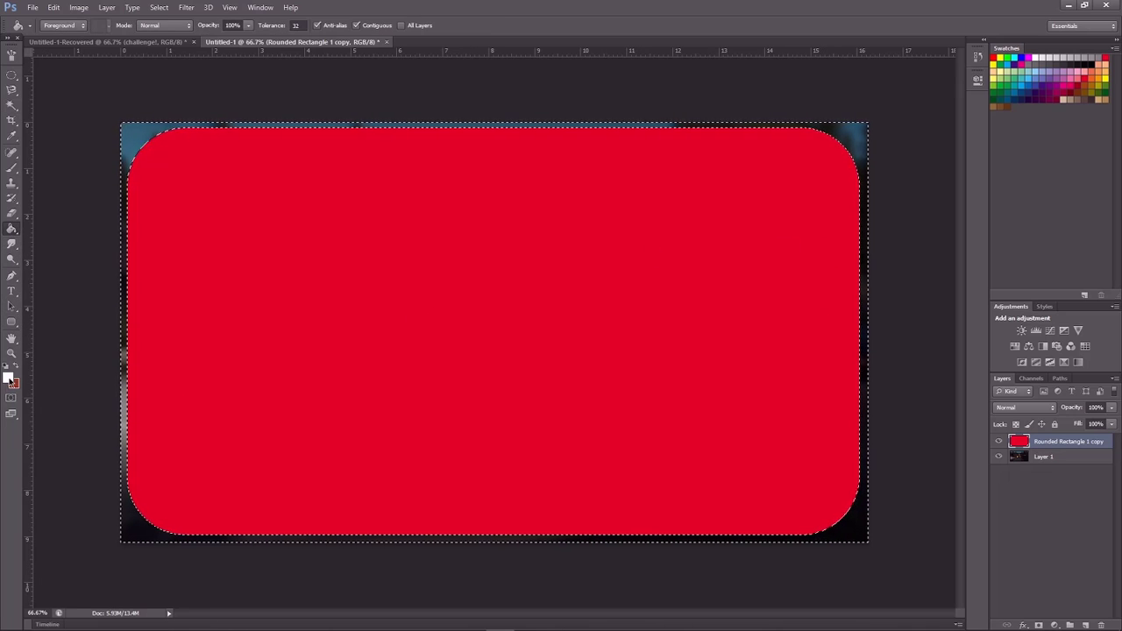
{"action": "left_click", "coordinate": [128, 145]}
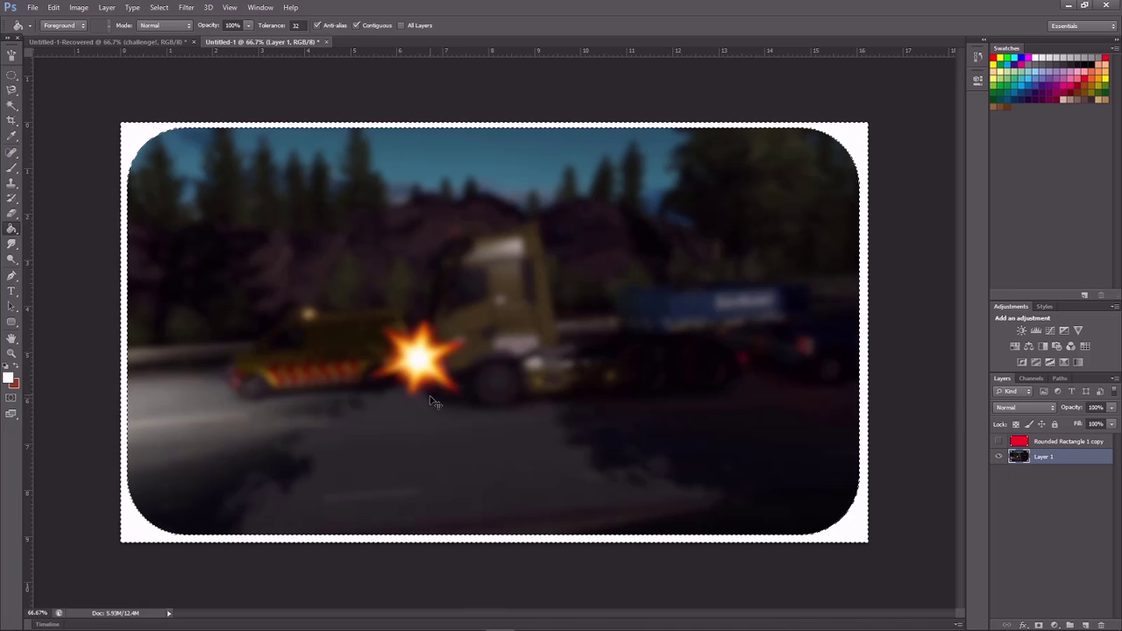
{"action": "key", "text": "ctrl+d"}
Step: Darken the framed background with a new layer above it filled with black (000000) at 36% opacity
{"action": "left_click", "coordinate": [166, 44]}
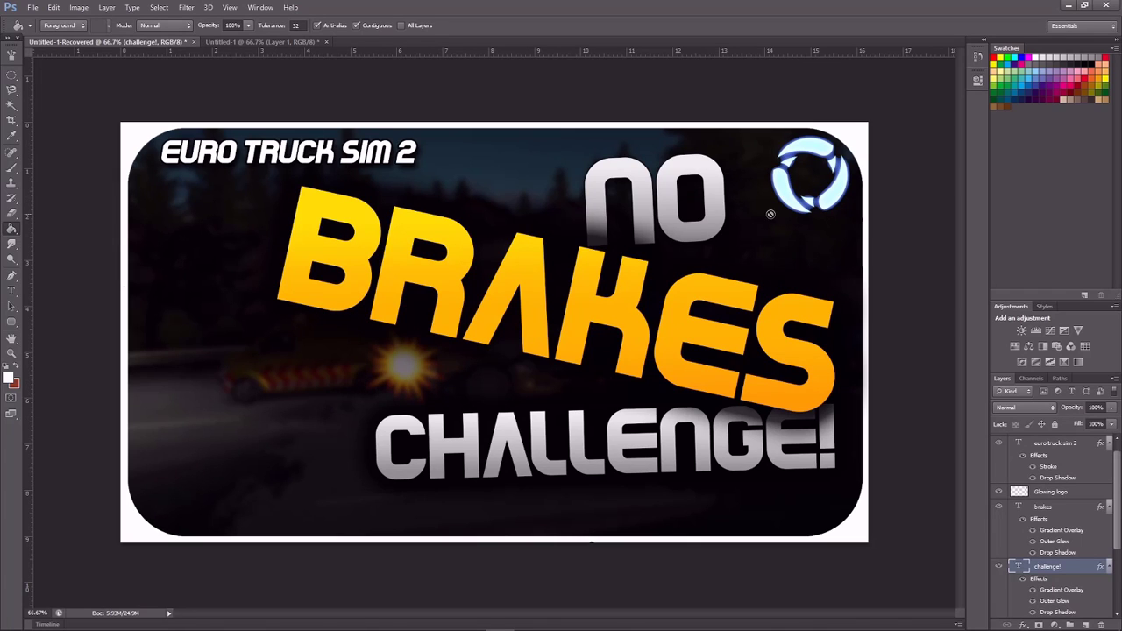
{"action": "left_click", "coordinate": [290, 42]}
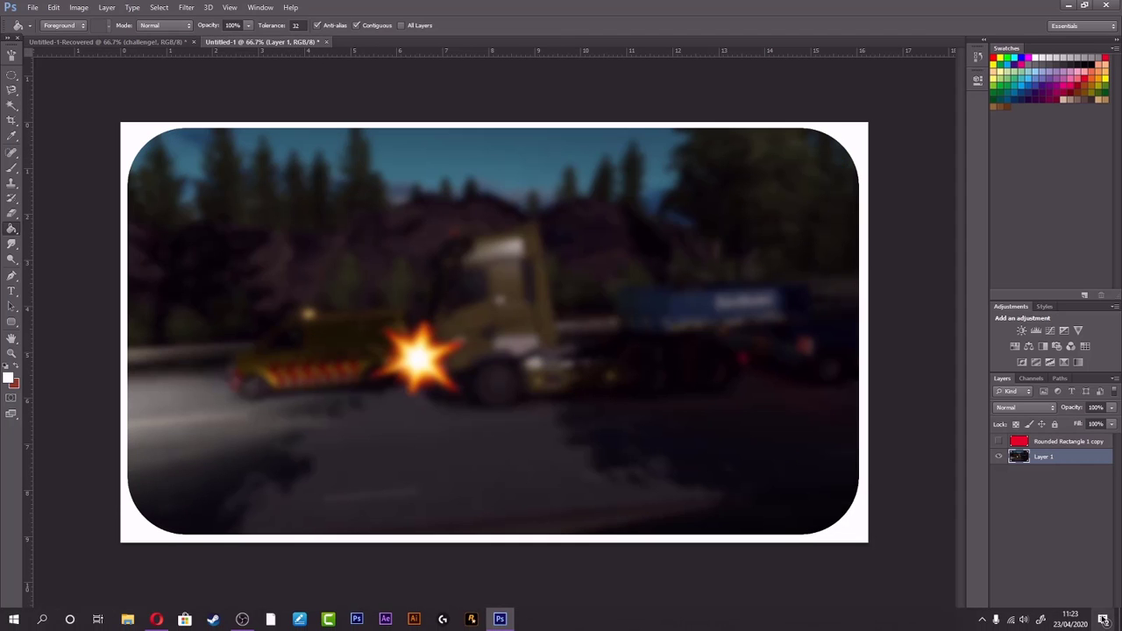
{"action": "left_click", "coordinate": [1085, 625]}
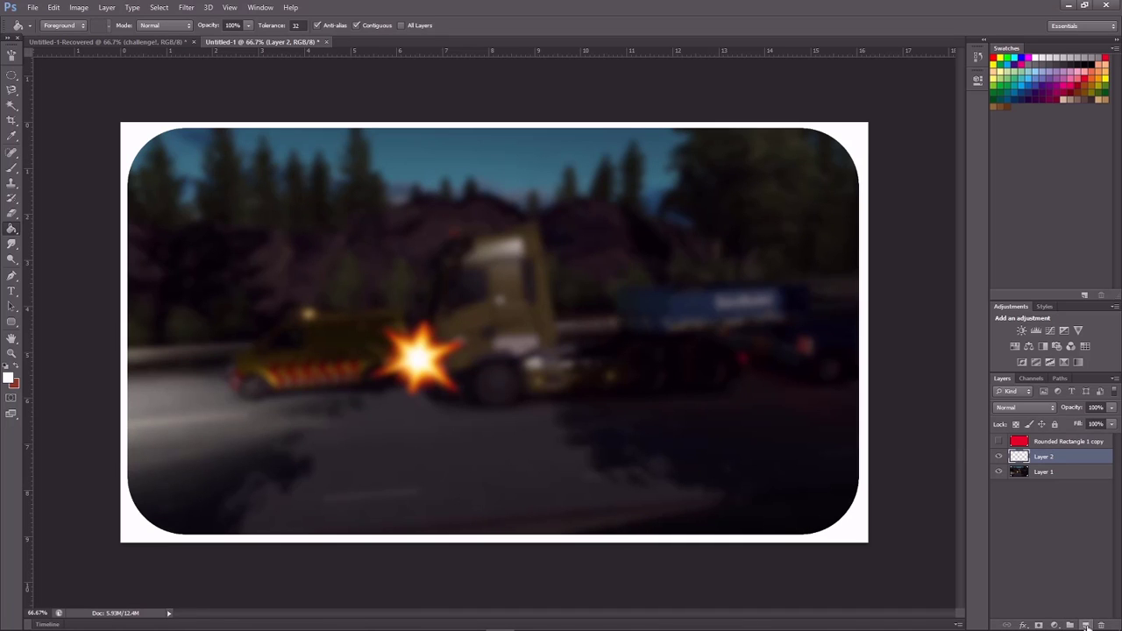
{"action": "left_click", "coordinate": [9, 379]}
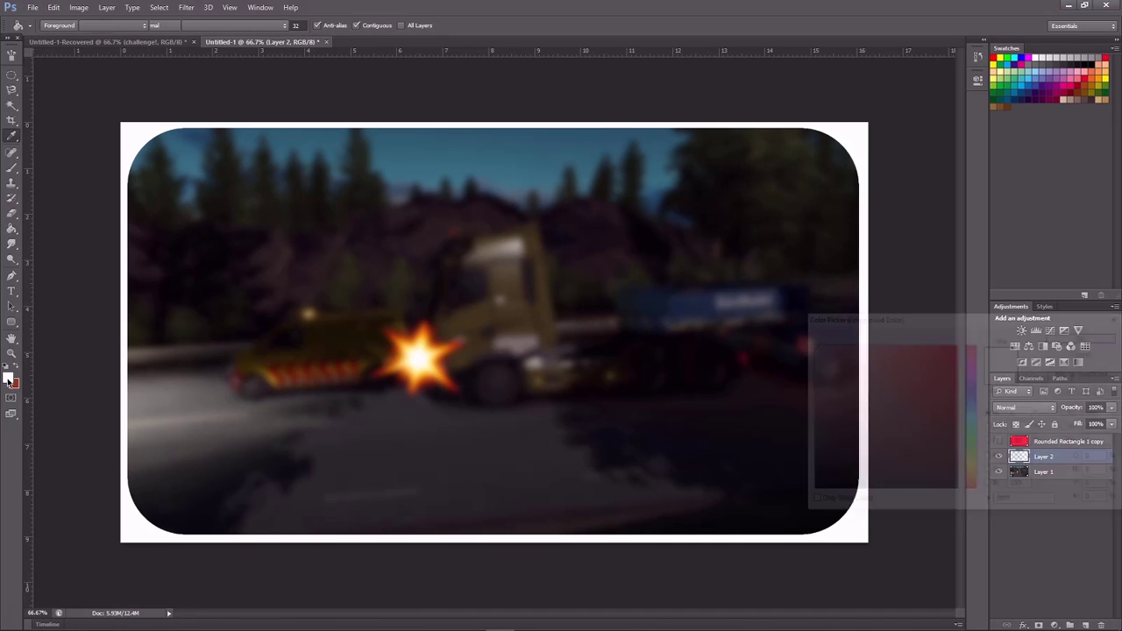
{"action": "left_click_drag", "start_coordinate": [851, 410], "coordinate": [748, 628]}
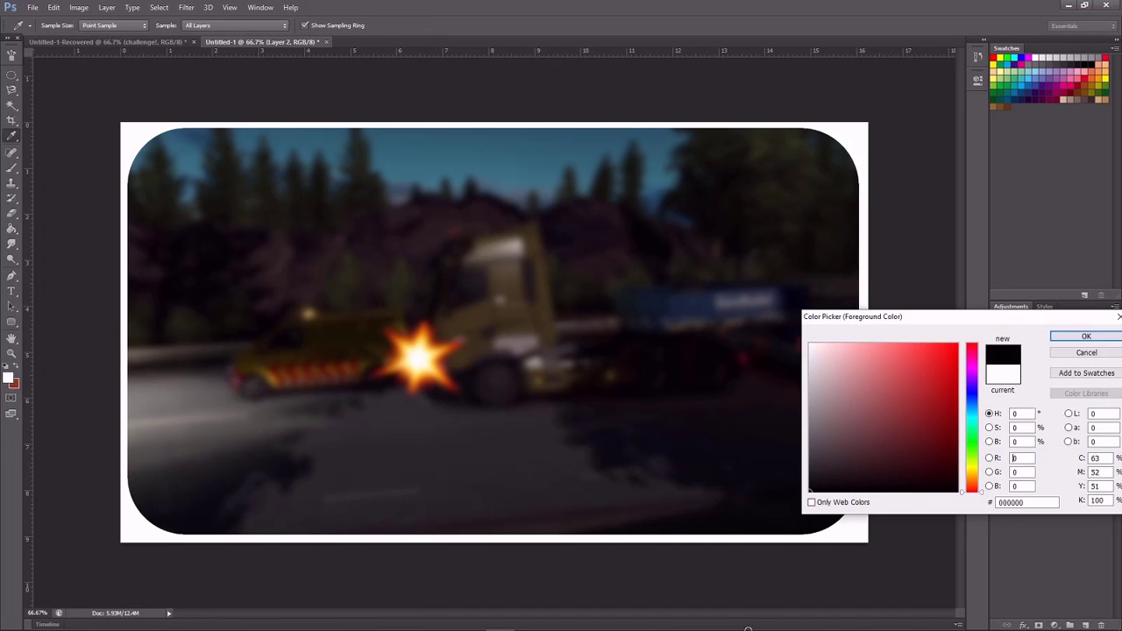
{"action": "left_click", "coordinate": [1085, 336]}
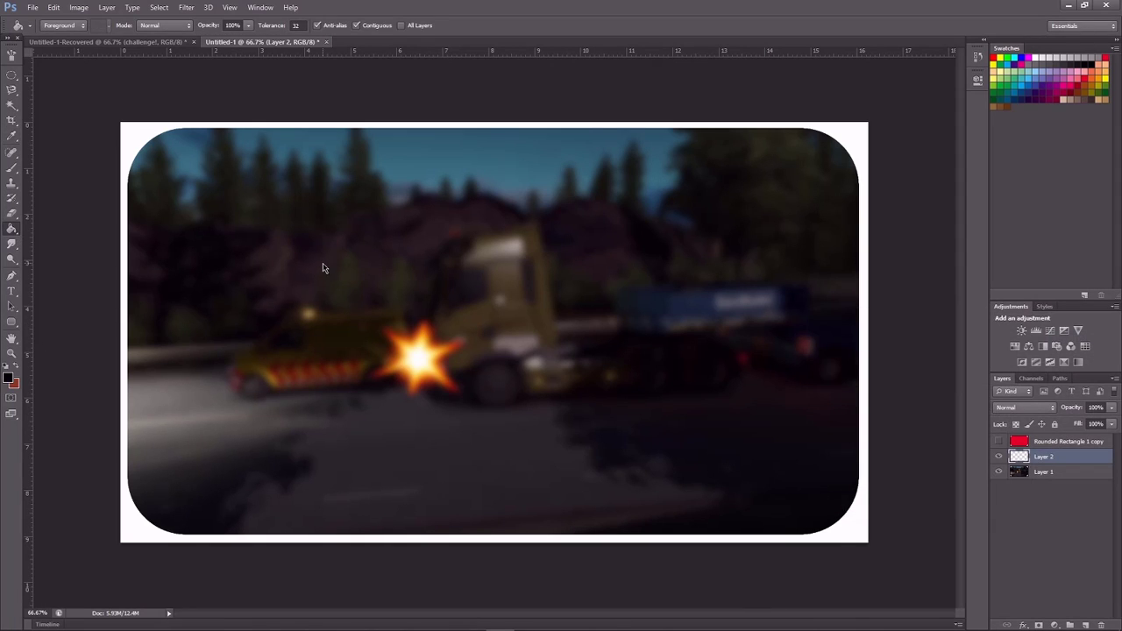
{"action": "left_click", "coordinate": [270, 288]}
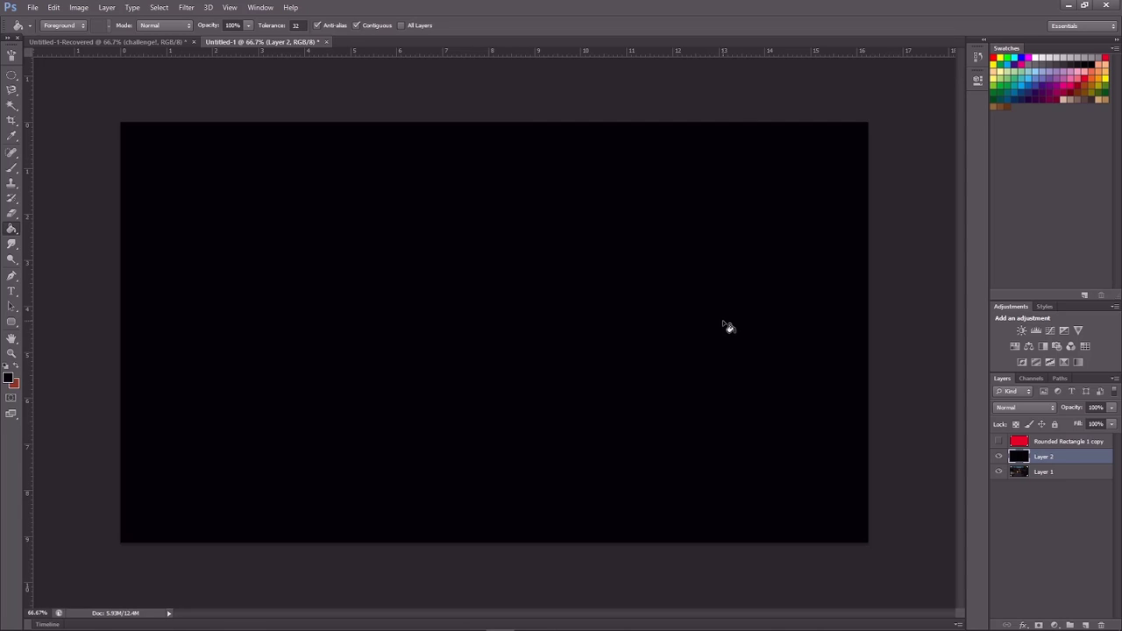
{"action": "left_click", "coordinate": [1111, 408]}
{"action": "left_click_drag", "start_coordinate": [1095, 425], "coordinate": [1075, 424]}
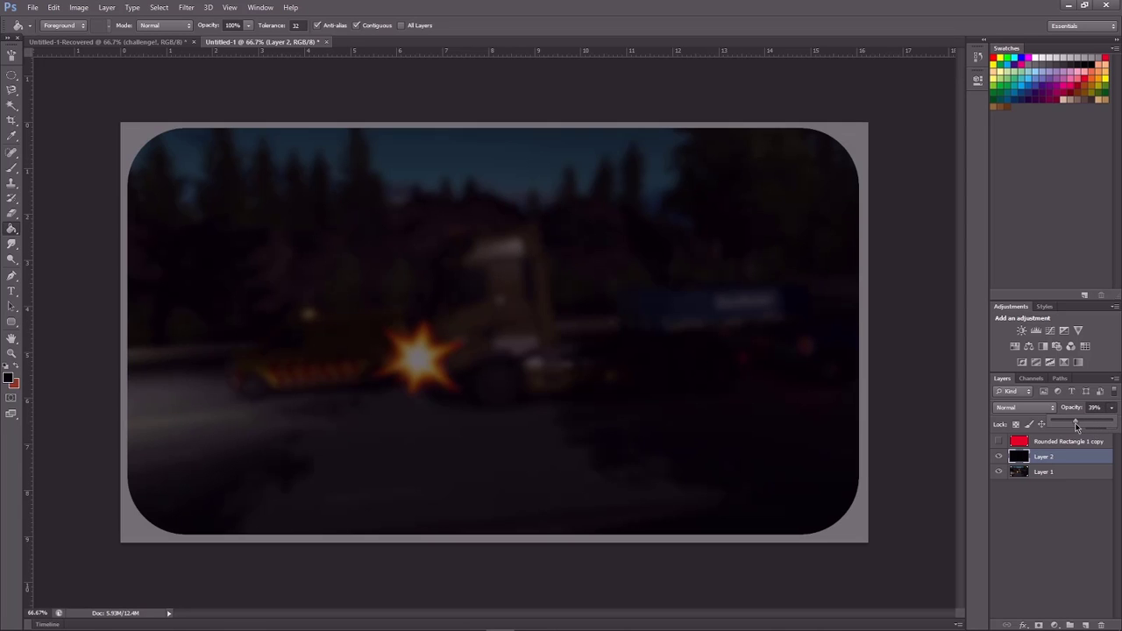
Step: Select the margin outside the rounded rectangle with the Magic Wand, delete it from the black overlay layer and clear the selection
{"action": "key", "text": "w"}
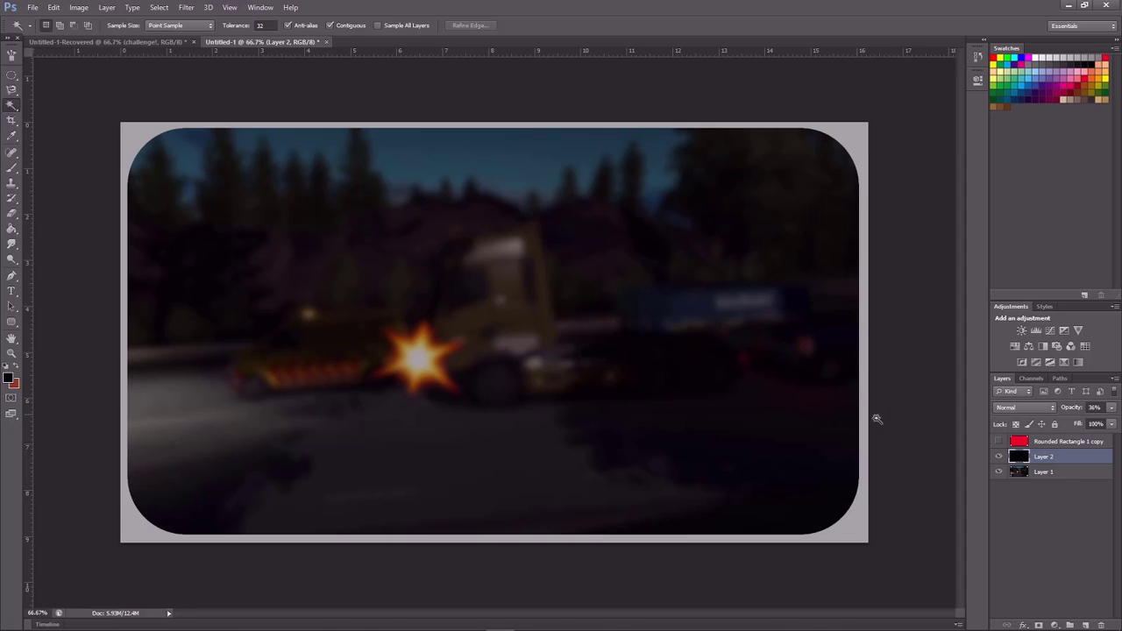
{"action": "left_click", "coordinate": [1058, 443]}
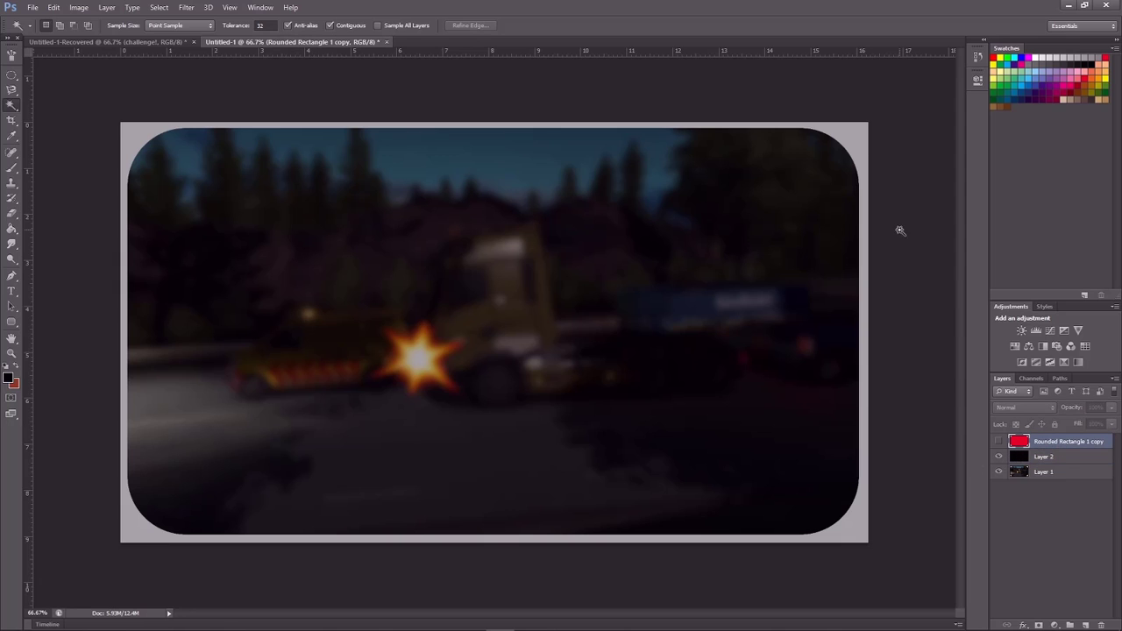
{"action": "left_click", "coordinate": [857, 134]}
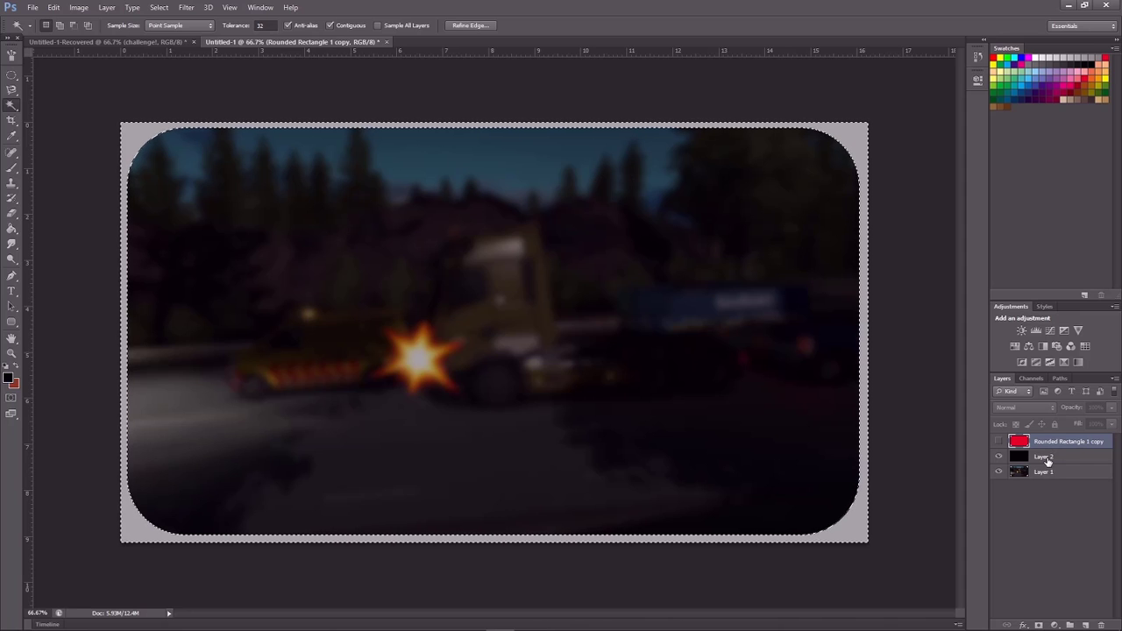
{"action": "left_click", "coordinate": [1043, 457]}
{"action": "key", "text": "Delete"}
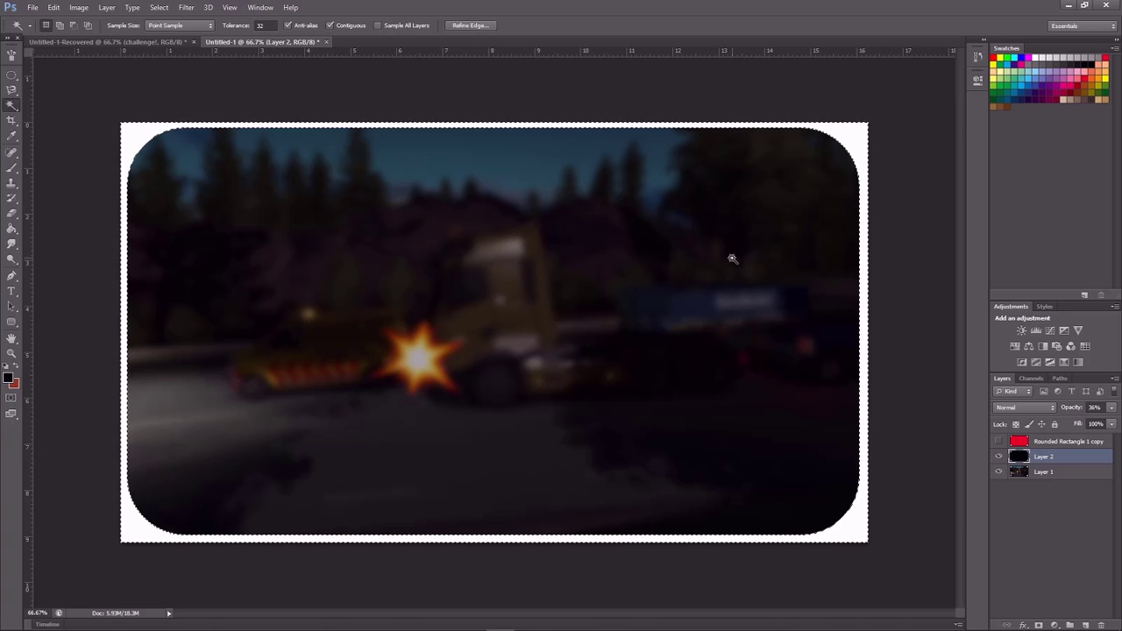
{"action": "key", "text": "ctrl+d"}
Step: Add the text "no" in black RR Beaver at 50 pt over the treetops in the upper left of the image
{"action": "left_click", "coordinate": [7, 297]}
{"action": "left_click", "coordinate": [281, 206]}
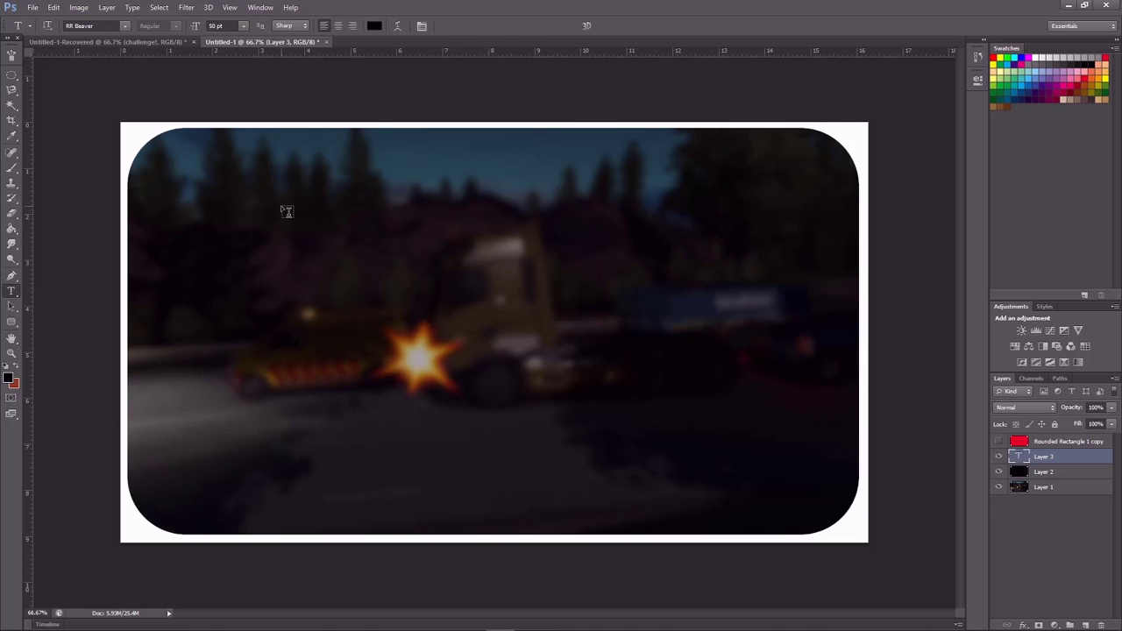
{"action": "type", "text": "no"}
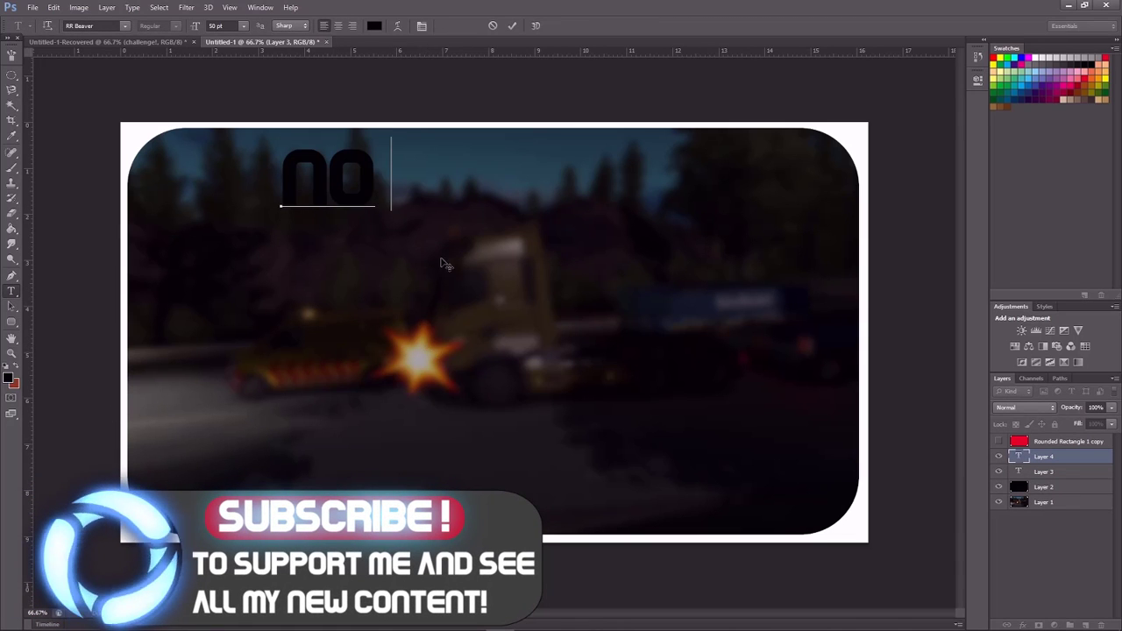
{"action": "left_click", "coordinate": [513, 26]}
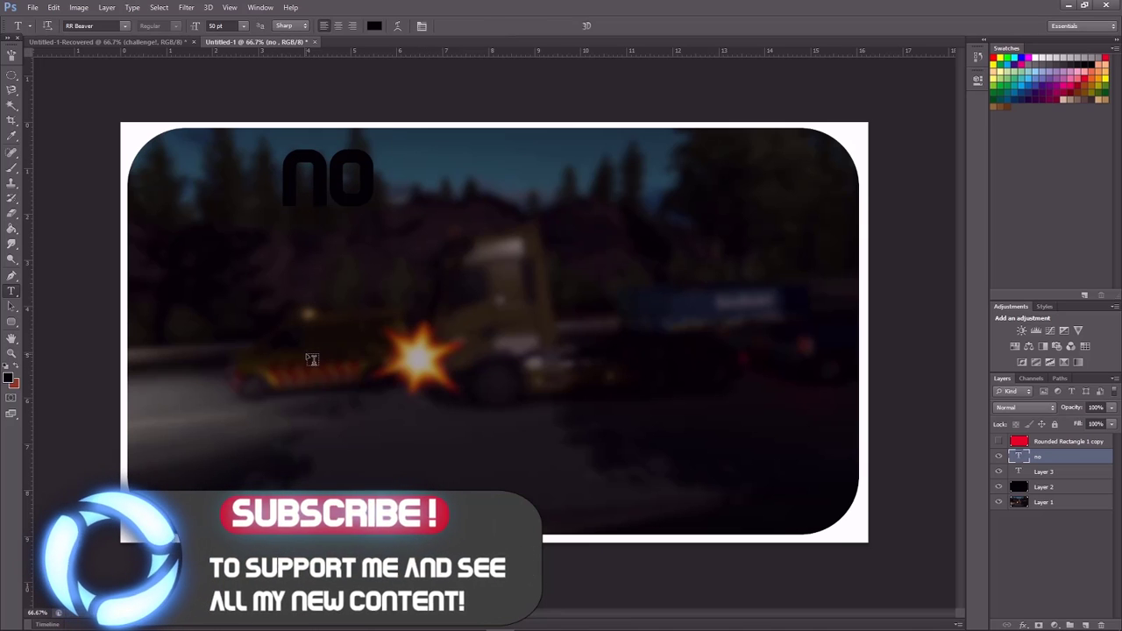
Step: Add the text "brakes" in black RR Beaver at 50 pt across the middle of the image, below "no"
{"action": "type", "text": "BR"}
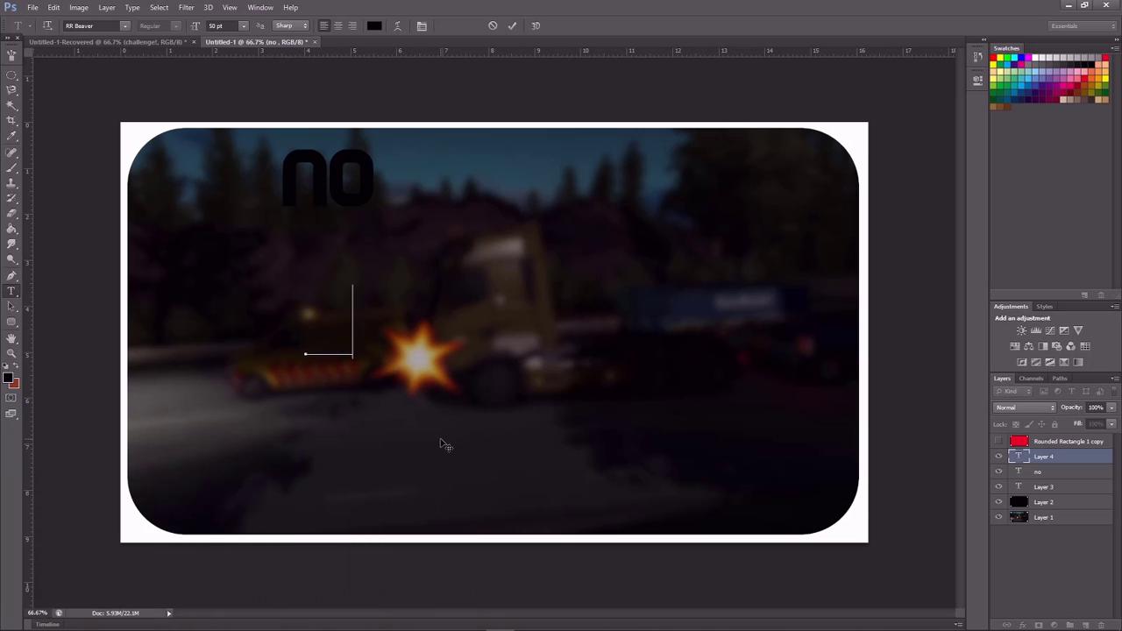
{"action": "type", "text": "AKES"}
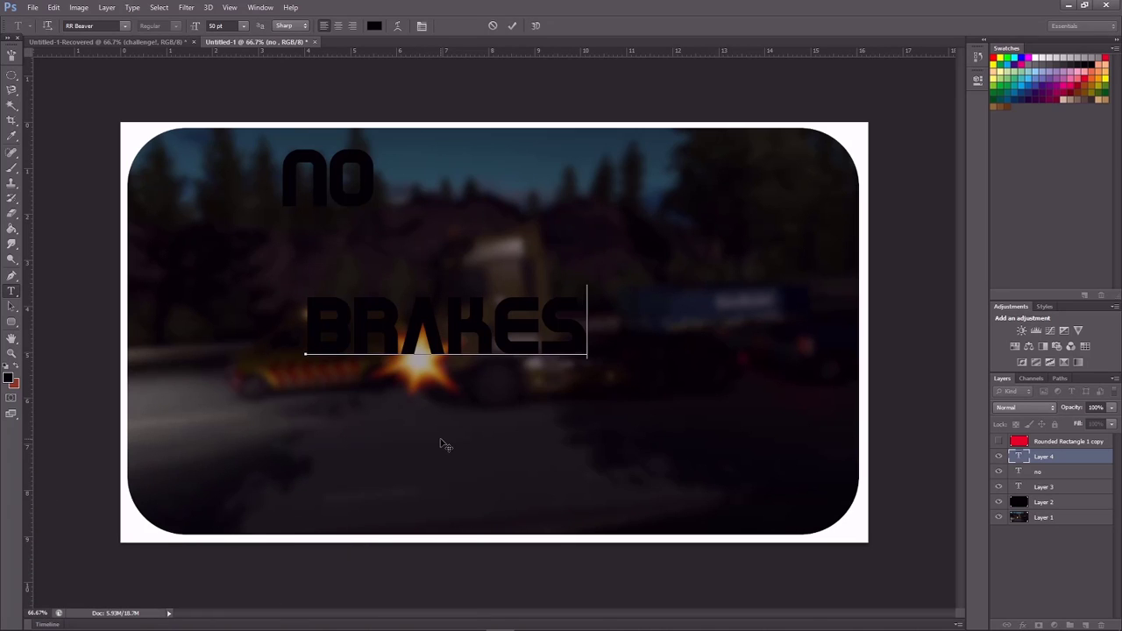
{"action": "left_click", "coordinate": [513, 25]}
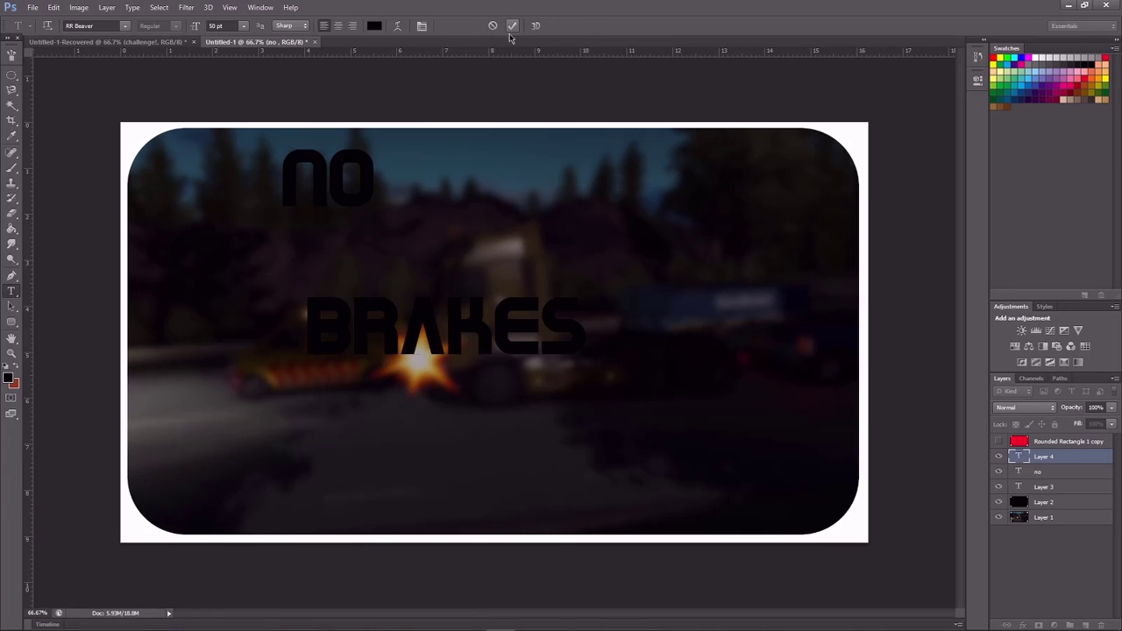
Step: Add the text "challenge!" in black 50 pt RR Beaver and place it below and slightly right of "brakes", inside the frame
{"action": "left_click", "coordinate": [452, 437]}
{"action": "type", "text": "CHA"}
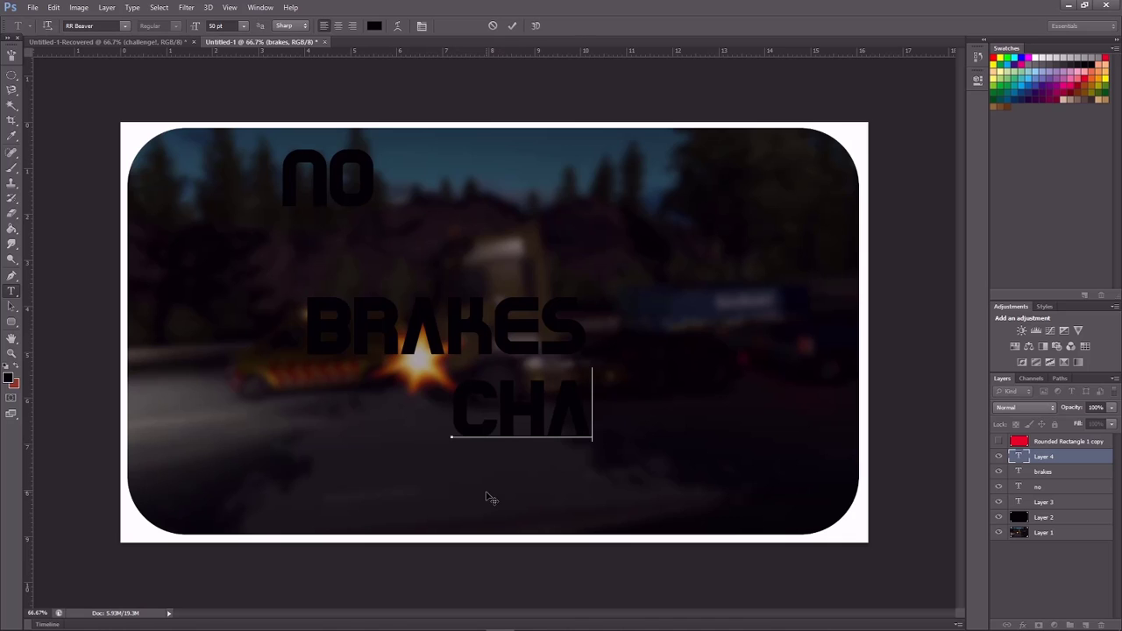
{"action": "type", "text": "LLENGE!"}
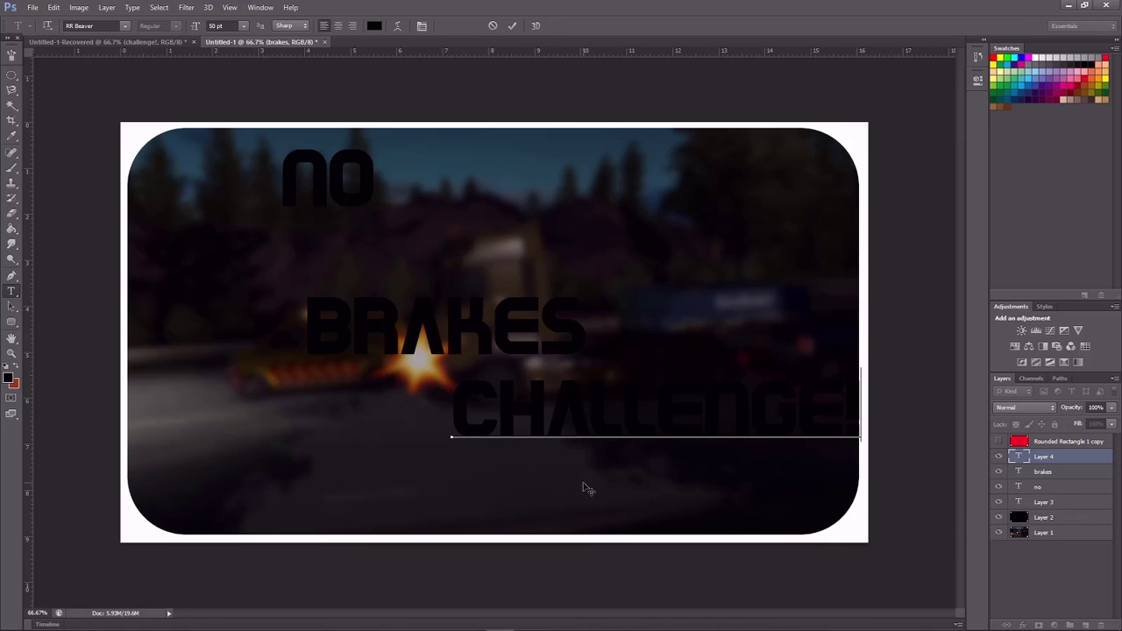
{"action": "left_click_drag", "start_coordinate": [586, 486], "coordinate": [521, 501]}
{"action": "left_click", "coordinate": [512, 26]}
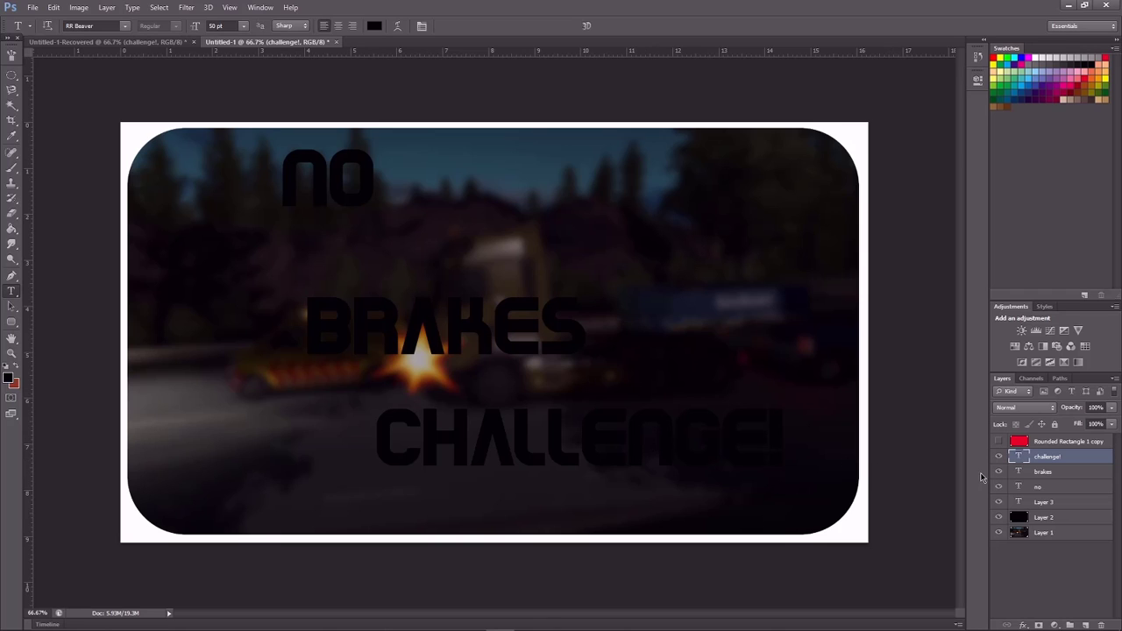
Step: Give the "no" text a linear gradient overlay running from grey at the base to white at the top
{"action": "double_click", "coordinate": [1048, 489]}
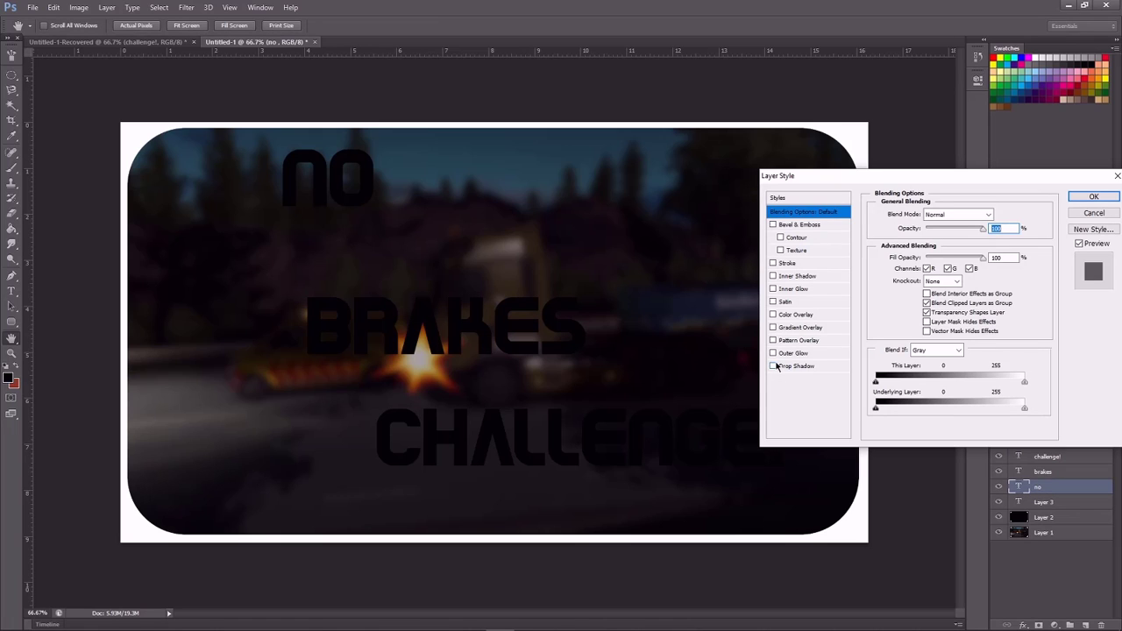
{"action": "left_click", "coordinate": [773, 328]}
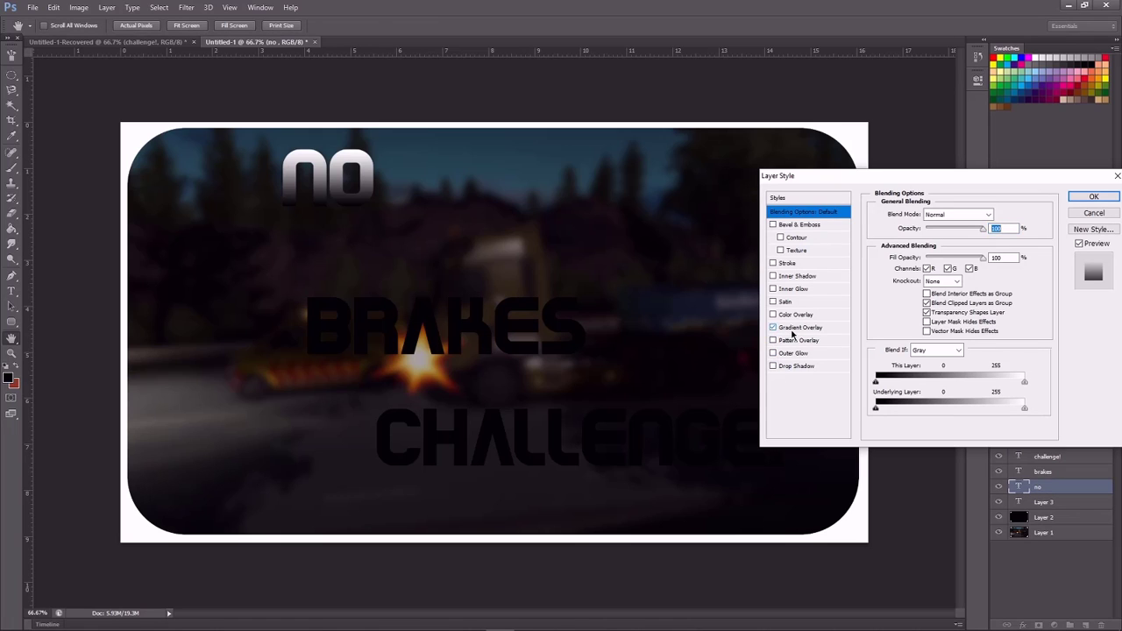
{"action": "left_click", "coordinate": [794, 330]}
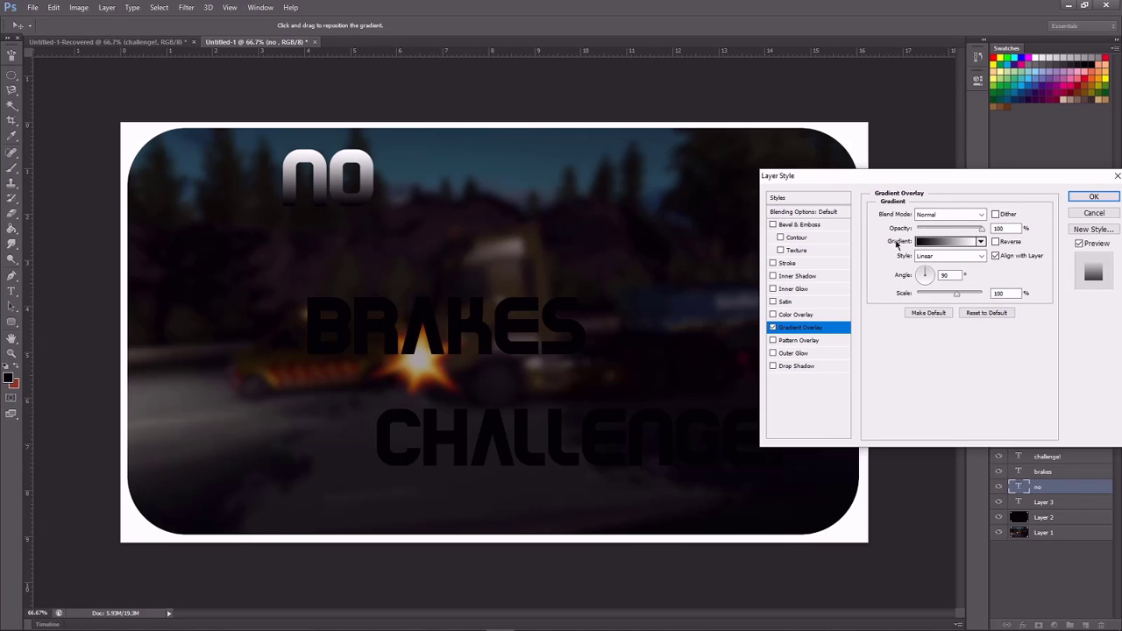
{"action": "left_click", "coordinate": [972, 249]}
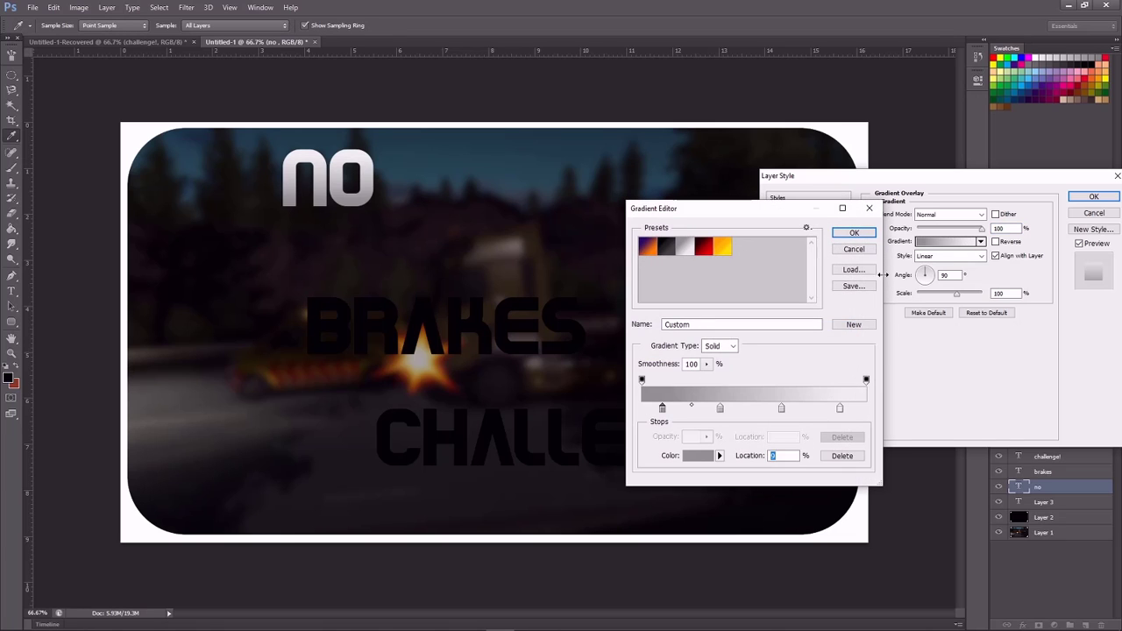
{"action": "left_click", "coordinate": [855, 233]}
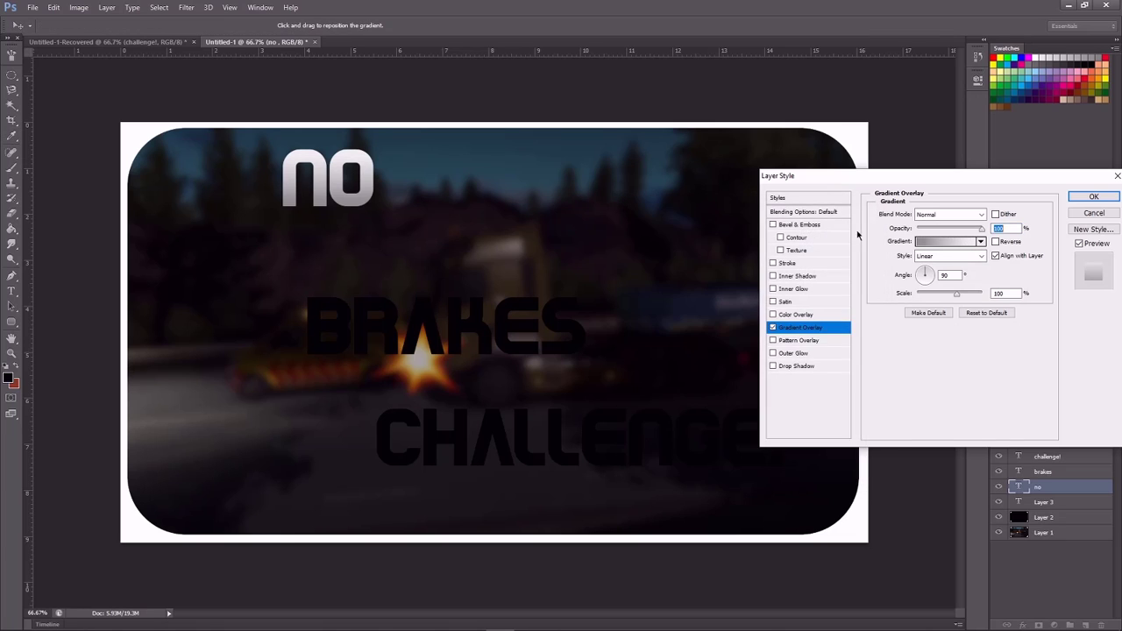
Step: Add a drop shadow and a black outer glow to the "no" text and apply the layer style
{"action": "left_click", "coordinate": [775, 368]}
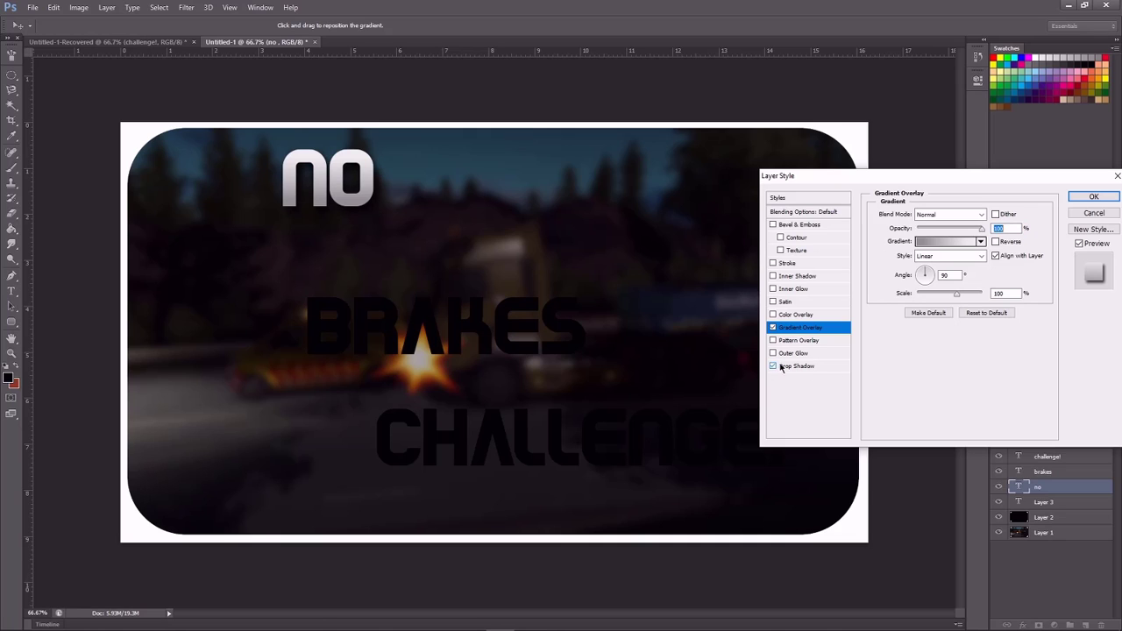
{"action": "left_click", "coordinate": [774, 354]}
{"action": "left_click", "coordinate": [798, 355]}
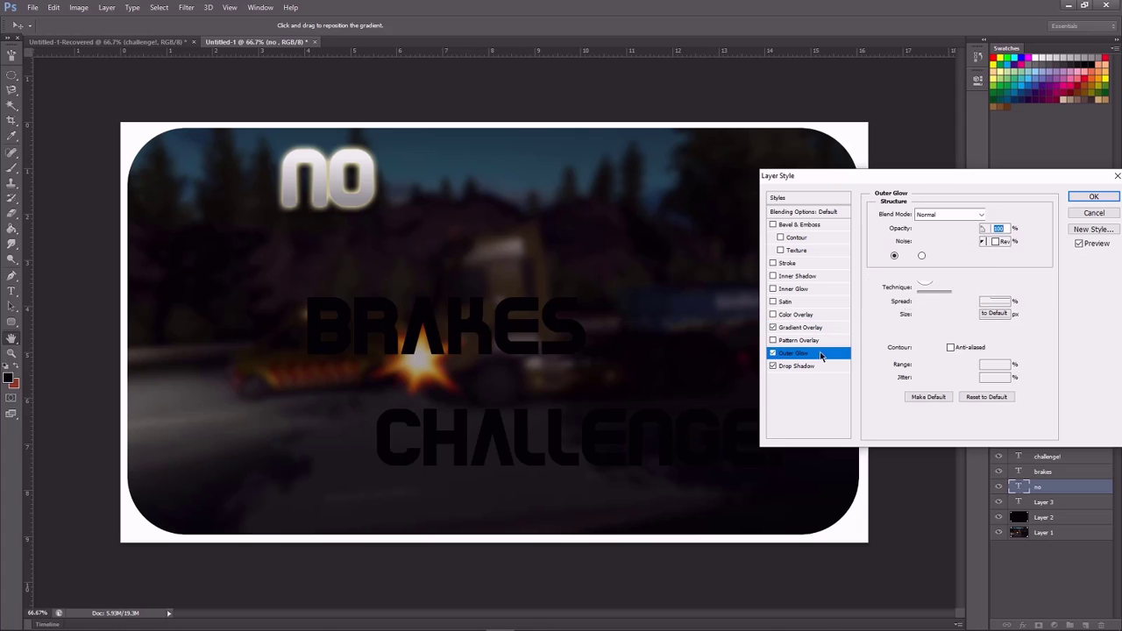
{"action": "left_click", "coordinate": [905, 255]}
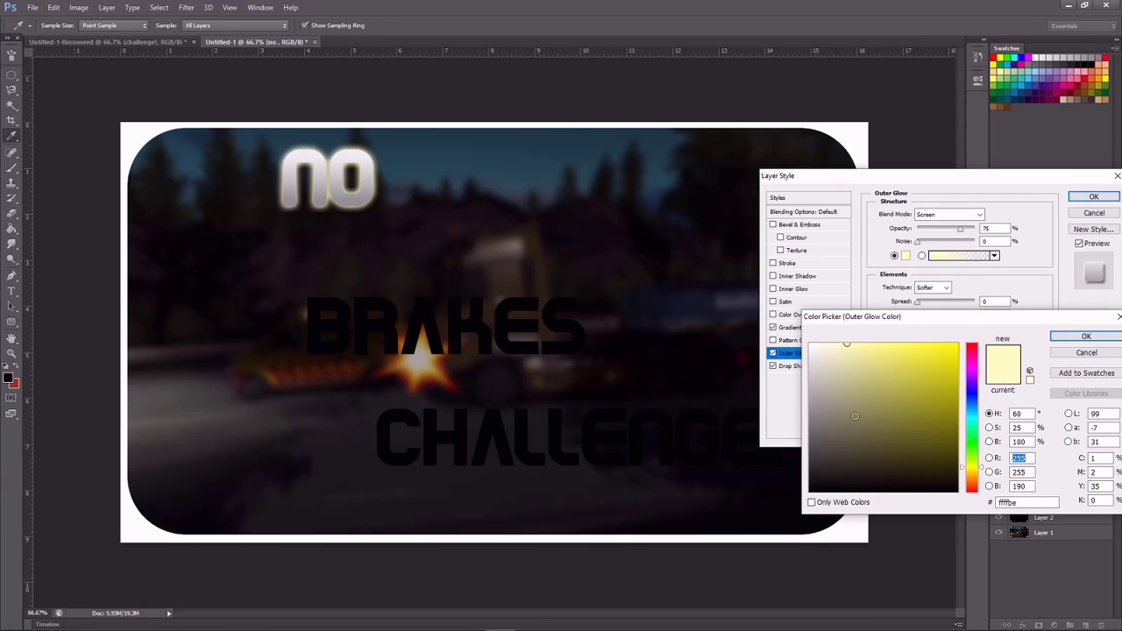
{"action": "left_click_drag", "start_coordinate": [864, 428], "coordinate": [809, 492]}
{"action": "key", "text": "Return"}
{"action": "key", "text": "Return"}
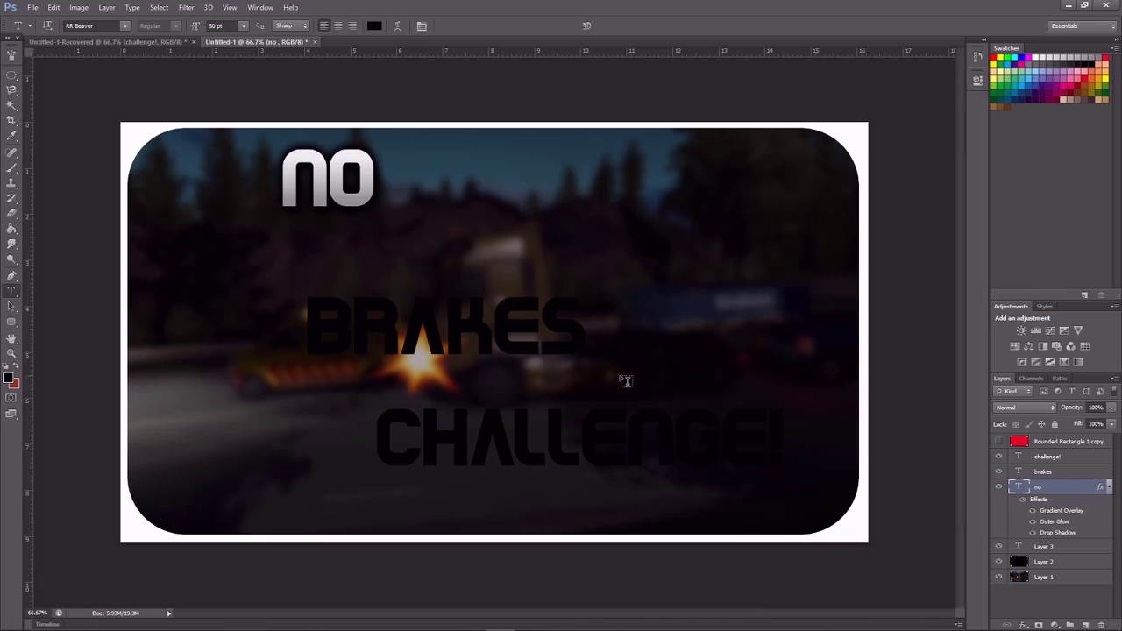
Step: Copy the layer style from the "no" text layer to the "challenge!" text layer
{"action": "right_click", "coordinate": [1061, 487]}
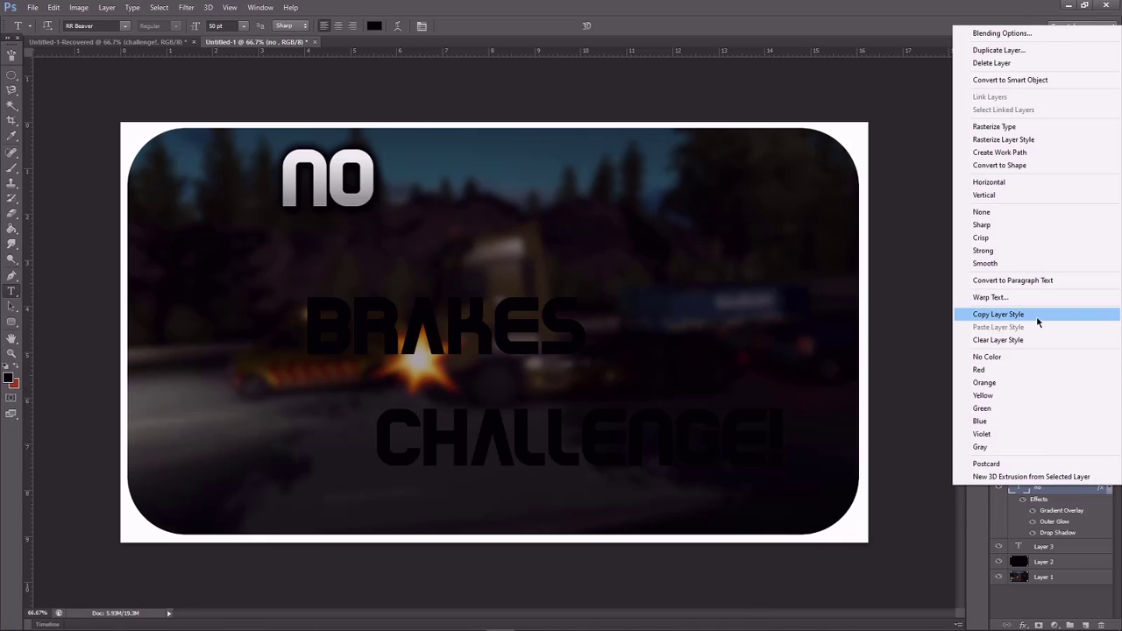
{"action": "left_click", "coordinate": [1040, 315]}
{"action": "right_click", "coordinate": [1070, 461]}
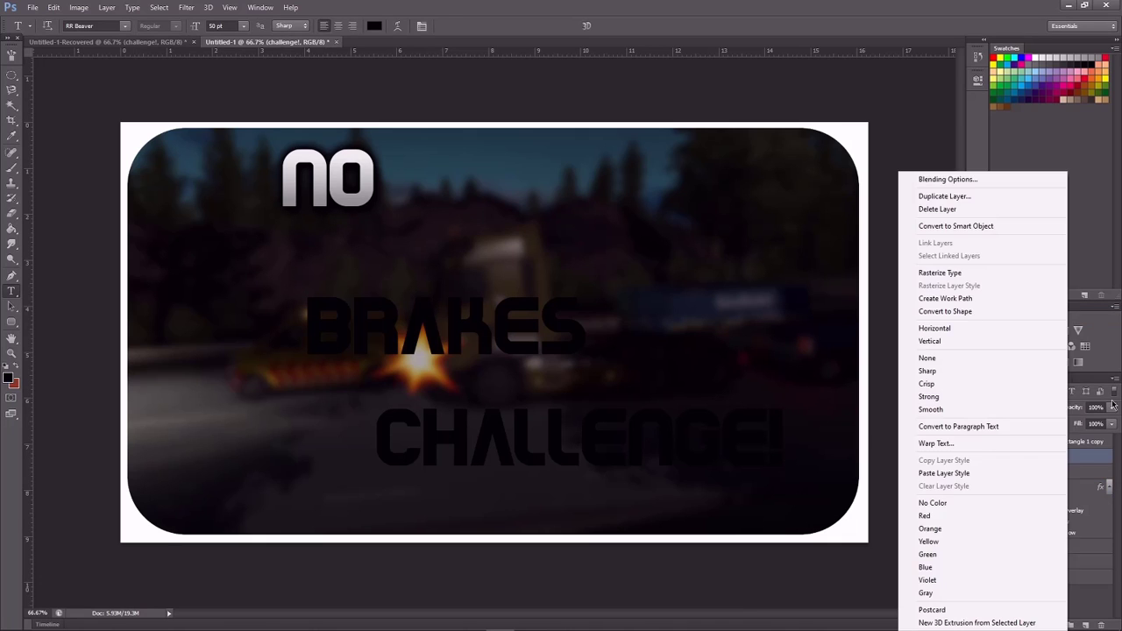
{"action": "left_click", "coordinate": [968, 474]}
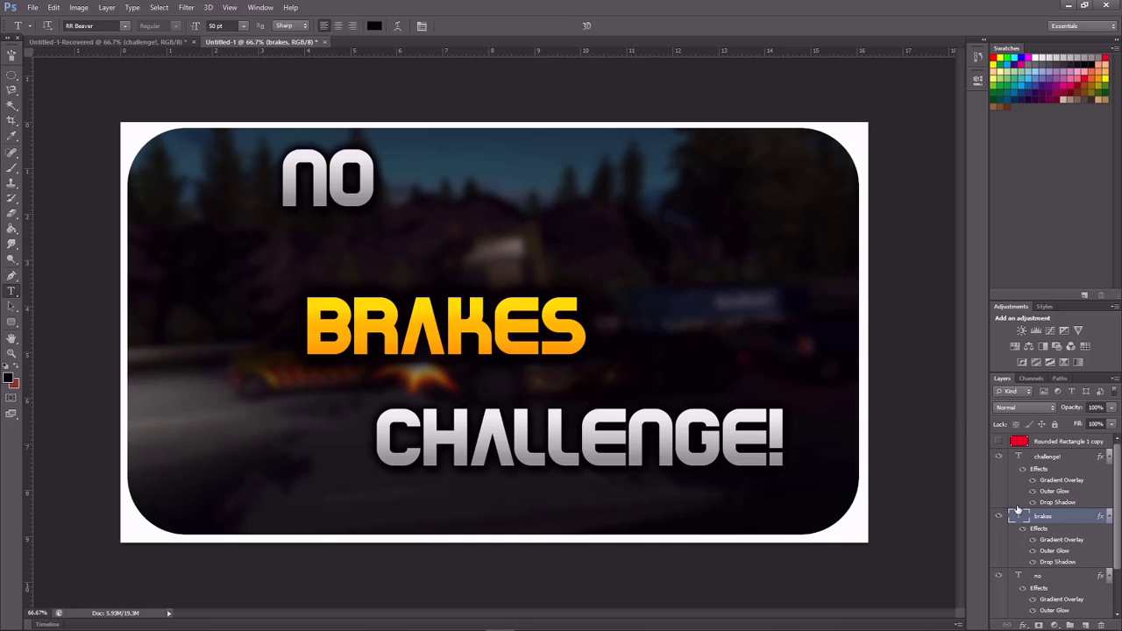
Step: Enlarge the "no" text, tilt it slightly clockwise and move it to the upper right of the framed image
{"action": "left_click", "coordinate": [1039, 577]}
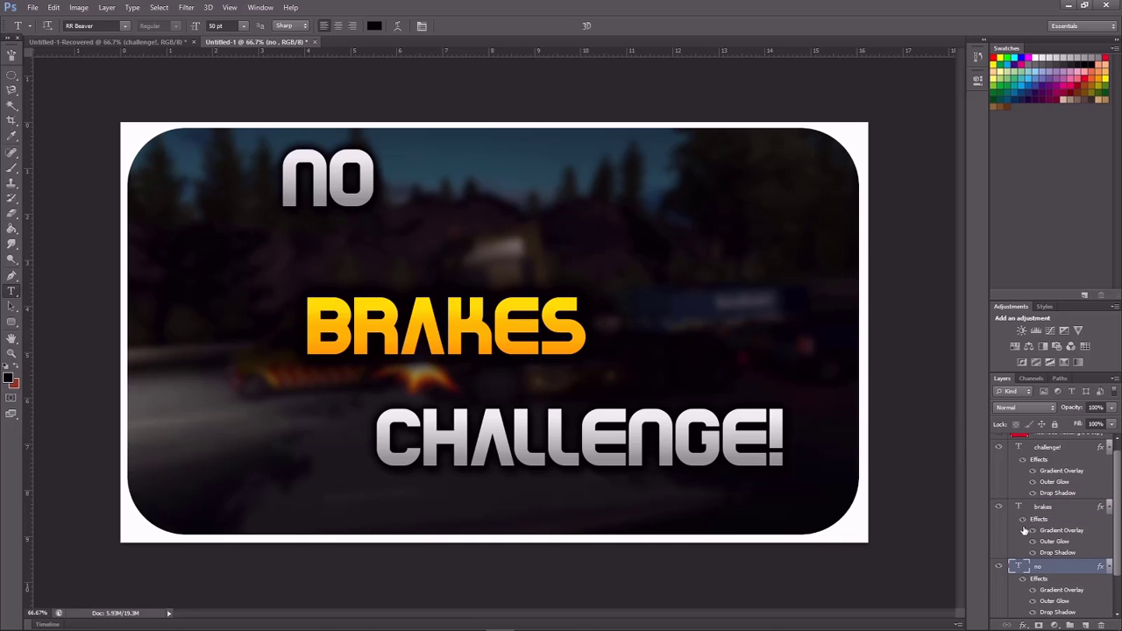
{"action": "key", "text": "ctrl+t"}
{"action": "left_click_drag", "start_coordinate": [373, 180], "coordinate": [655, 216]}
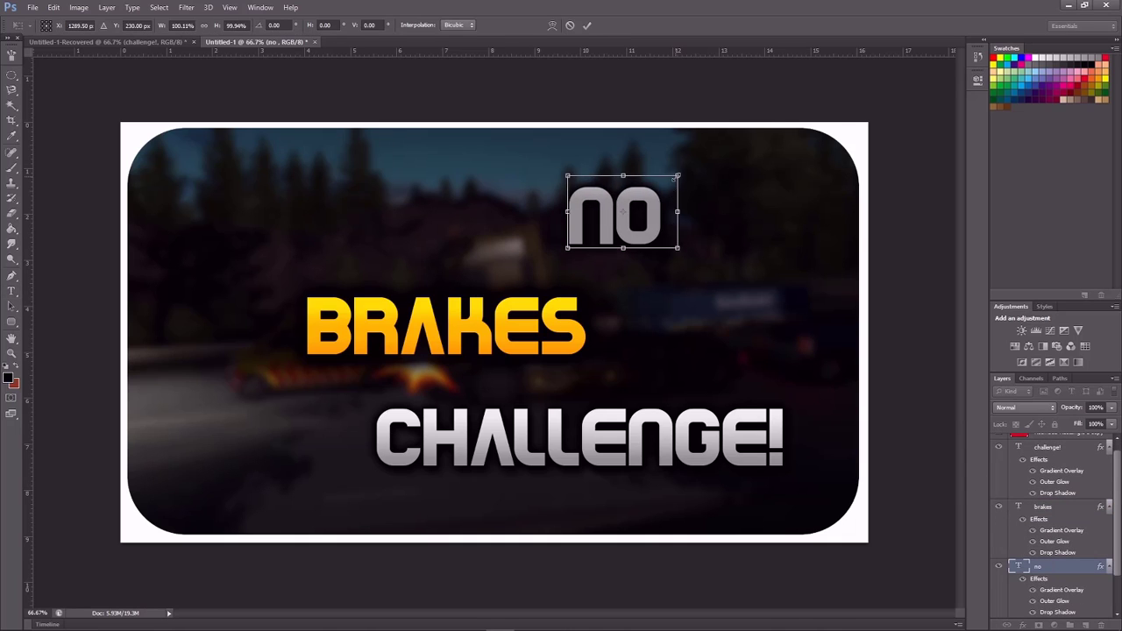
{"action": "left_click_drag", "start_coordinate": [678, 175], "coordinate": [700, 162]}
{"action": "left_click_drag", "start_coordinate": [677, 196], "coordinate": [793, 228]}
{"action": "left_click", "coordinate": [587, 25]}
Step: Enlarge the "brakes" text to about 100 pt, tilt it clockwise and center it below "no" within the frame
{"action": "left_click", "coordinate": [1044, 508]}
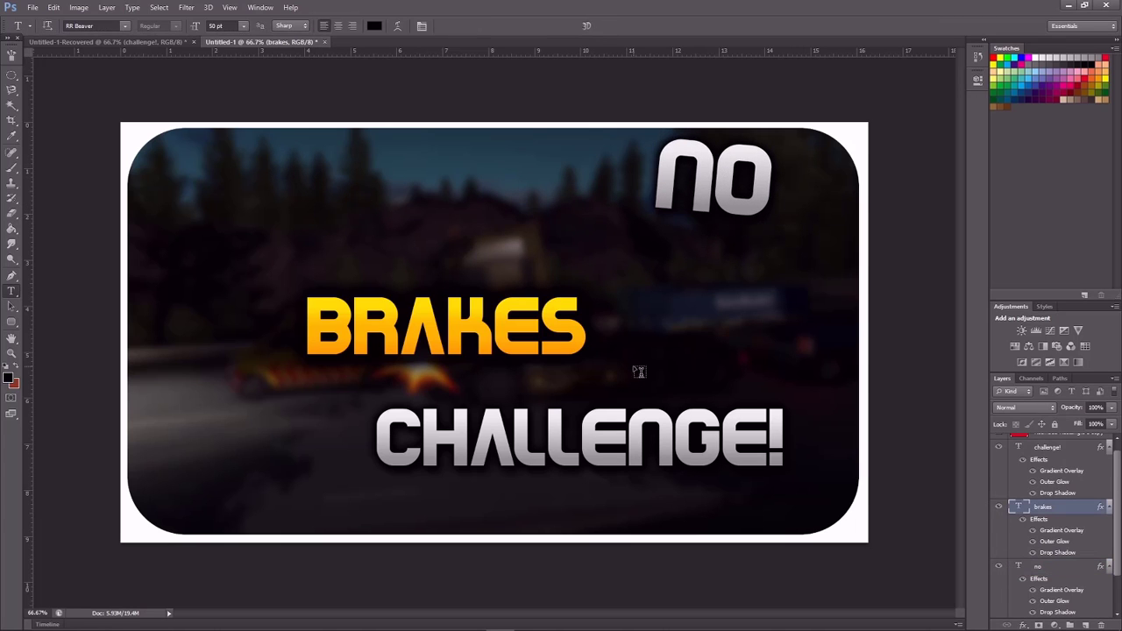
{"action": "key", "text": "ctrl+t"}
{"action": "left_click_drag", "start_coordinate": [587, 358], "coordinate": [872, 527]}
{"action": "left_click_drag", "start_coordinate": [769, 394], "coordinate": [649, 343]}
{"action": "left_click_drag", "start_coordinate": [818, 364], "coordinate": [816, 396]}
{"action": "left_click_drag", "start_coordinate": [689, 384], "coordinate": [772, 348]}
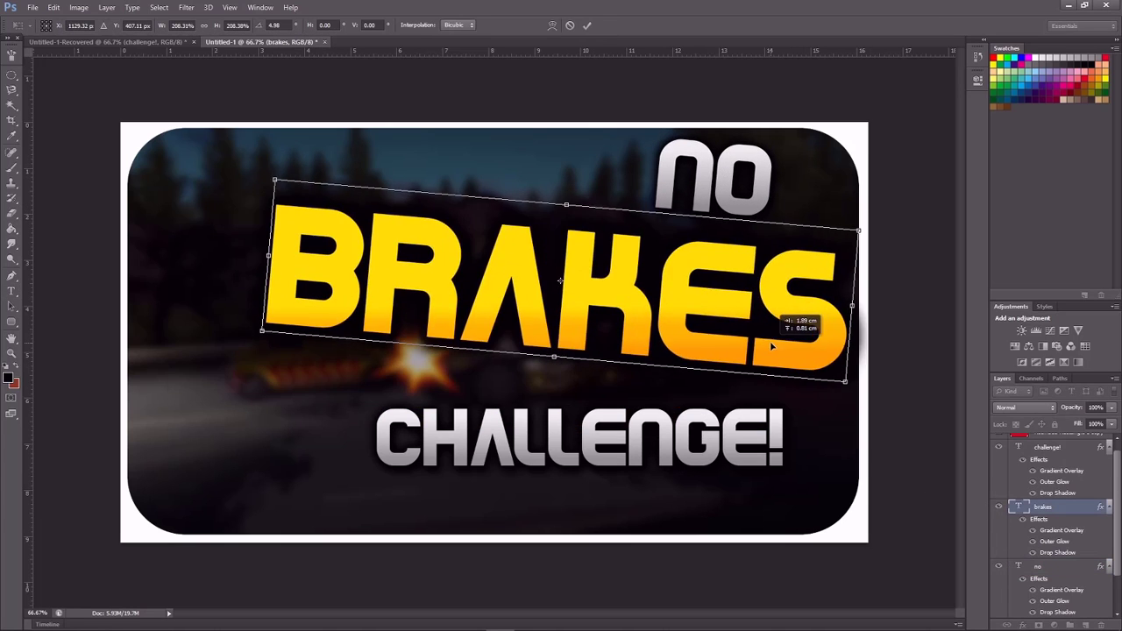
{"action": "left_click_drag", "start_coordinate": [871, 332], "coordinate": [870, 344]}
{"action": "left_click_drag", "start_coordinate": [442, 241], "coordinate": [434, 249]}
{"action": "left_click_drag", "start_coordinate": [272, 179], "coordinate": [297, 188]}
{"action": "key", "text": "Return"}
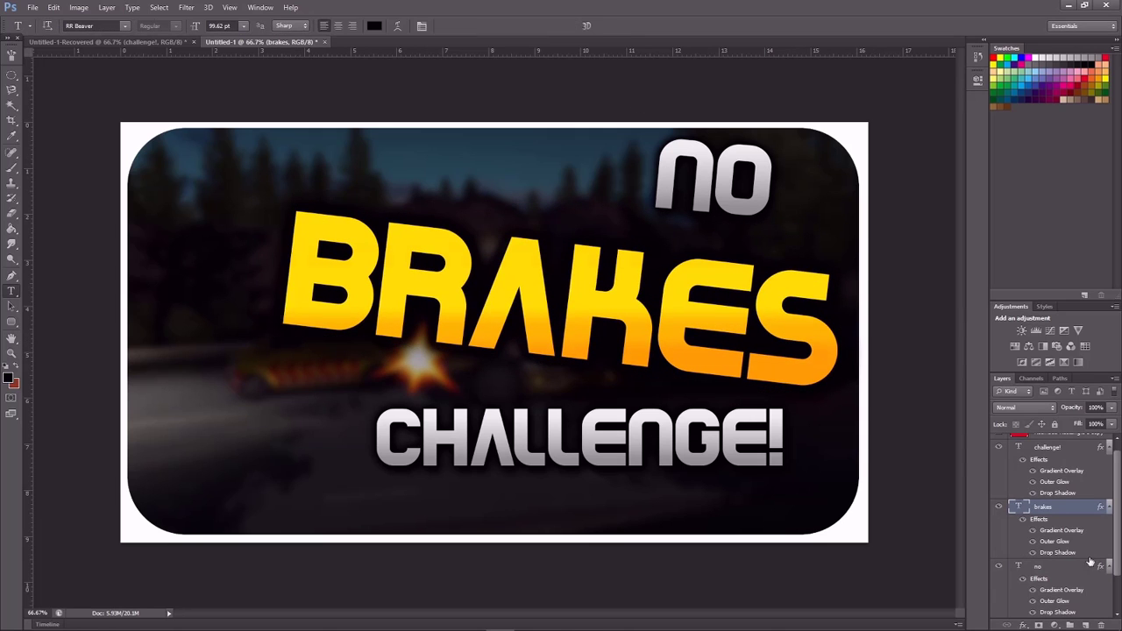
Step: Scale "challenge!" to about 54 pt, tilt it counterclockwise beneath "brakes", and move its layer below the "brakes" layer
{"action": "left_click", "coordinate": [1044, 449]}
{"action": "key", "text": "ctrl+t"}
{"action": "left_click_drag", "start_coordinate": [788, 471], "coordinate": [795, 476]}
{"action": "left_click_drag", "start_coordinate": [769, 457], "coordinate": [856, 435]}
{"action": "left_click_drag", "start_coordinate": [803, 412], "coordinate": [868, 438]}
{"action": "left_click_drag", "start_coordinate": [438, 489], "coordinate": [411, 507]}
{"action": "key", "text": "Return"}
{"action": "left_click_drag", "start_coordinate": [1060, 448], "coordinate": [1051, 535]}
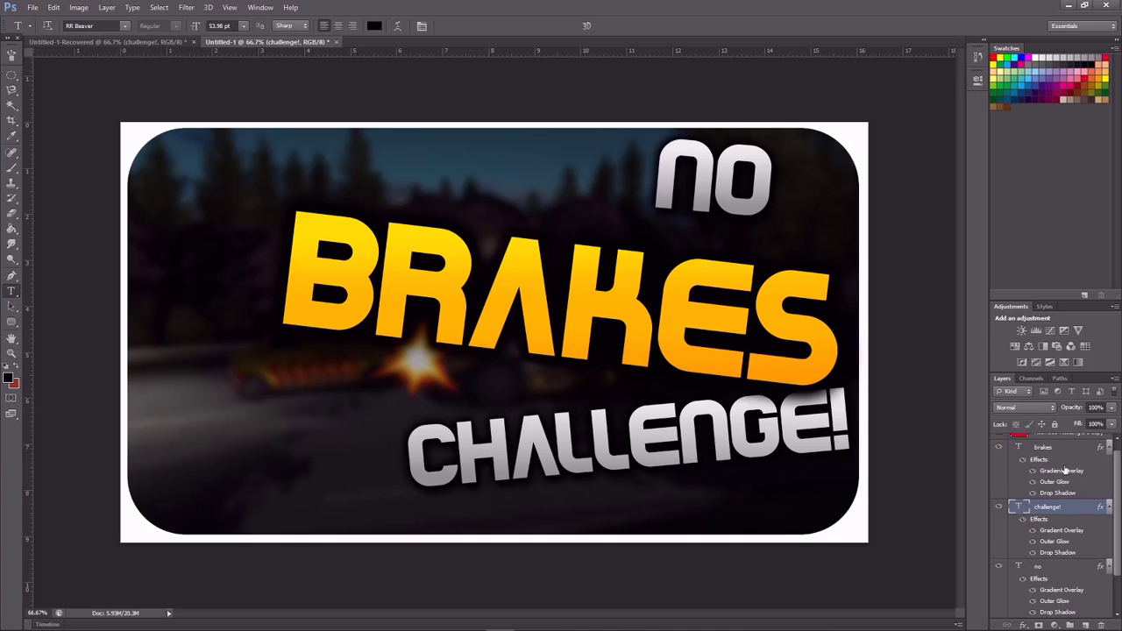
Step: Enlarge "no" to about 66 pt and move it down and left so it tucks behind the top of "brakes"
{"action": "left_click", "coordinate": [1047, 570]}
{"action": "key", "text": "ctrl+t"}
{"action": "left_click_drag", "start_coordinate": [717, 166], "coordinate": [718, 205]}
{"action": "mouse_move", "coordinate": [796, 160]}
{"action": "left_mouse_down"}
{"action": "mouse_move", "coordinate": [831, 142]}
{"action": "mouse_move", "coordinate": [808, 156]}
{"action": "left_mouse_up"}
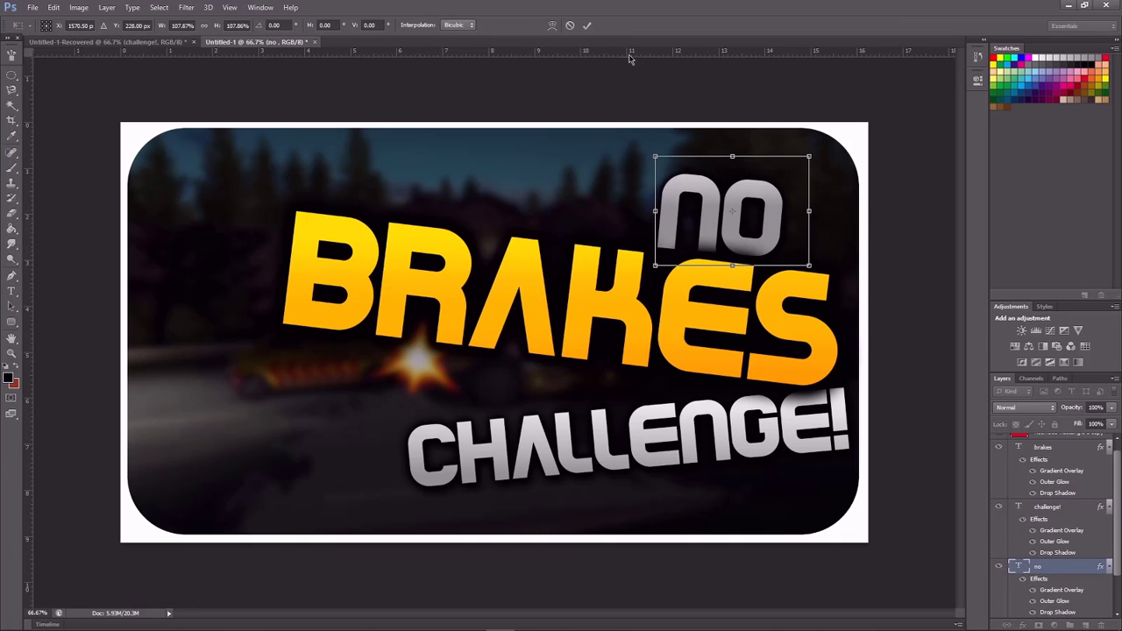
{"action": "left_click_drag", "start_coordinate": [717, 227], "coordinate": [677, 224]}
{"action": "left_click", "coordinate": [586, 26]}
Step: Add white 20 pt "euro truck sim 2" text at the upper left and italicize it with a new Faux Italic character style
{"action": "key", "text": "t"}
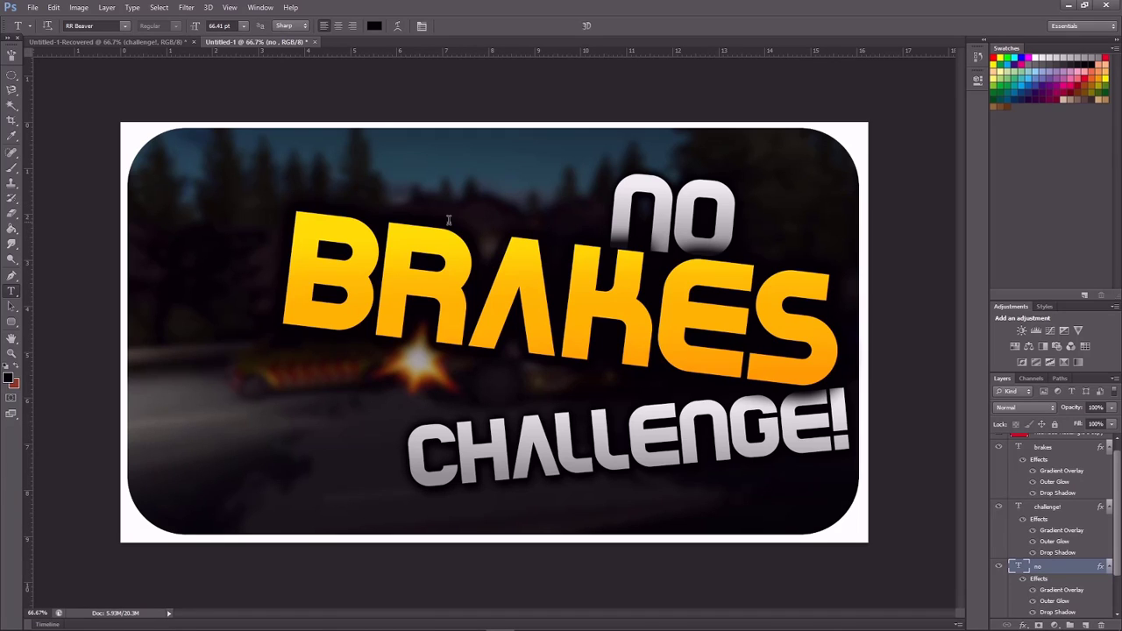
{"action": "left_click", "coordinate": [251, 144]}
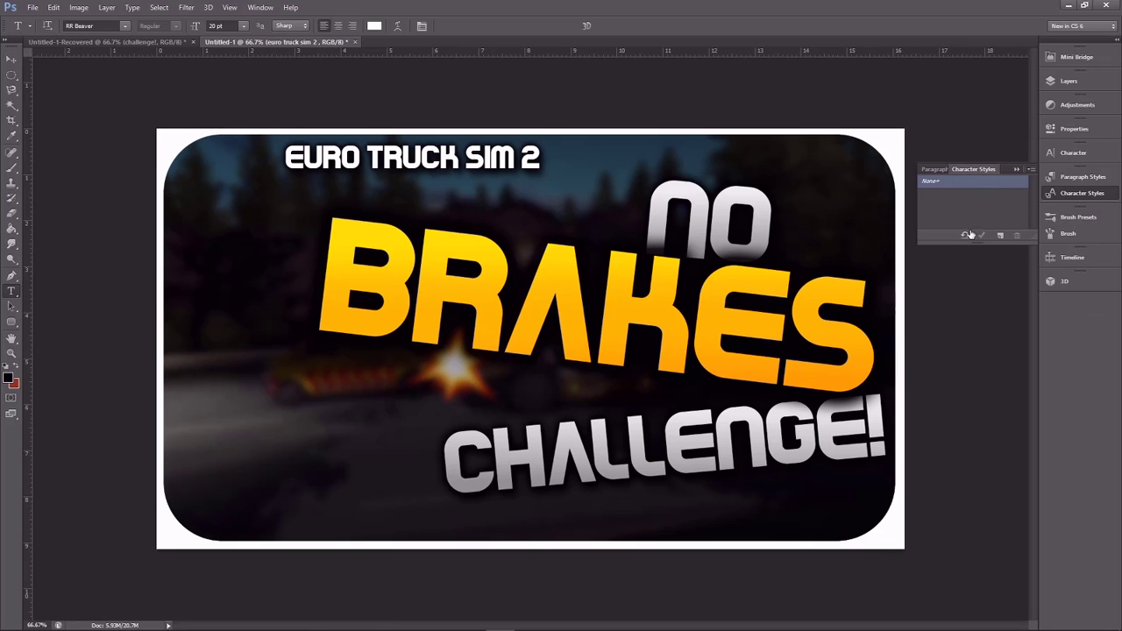
{"action": "left_click", "coordinate": [1001, 235]}
{"action": "double_click", "coordinate": [978, 193]}
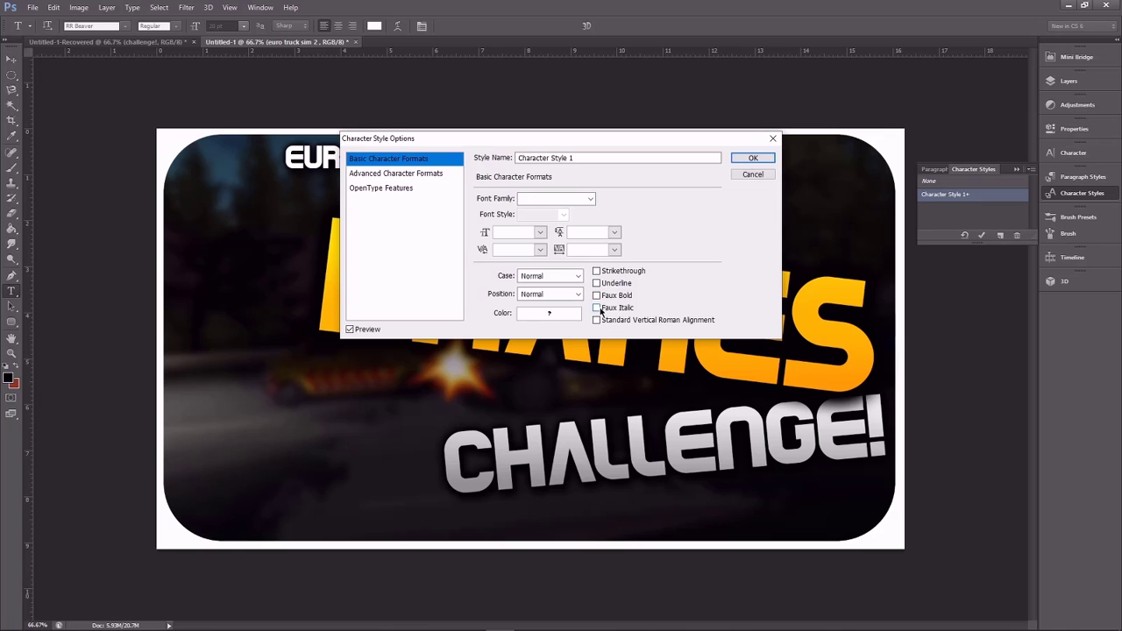
{"action": "left_click", "coordinate": [597, 308]}
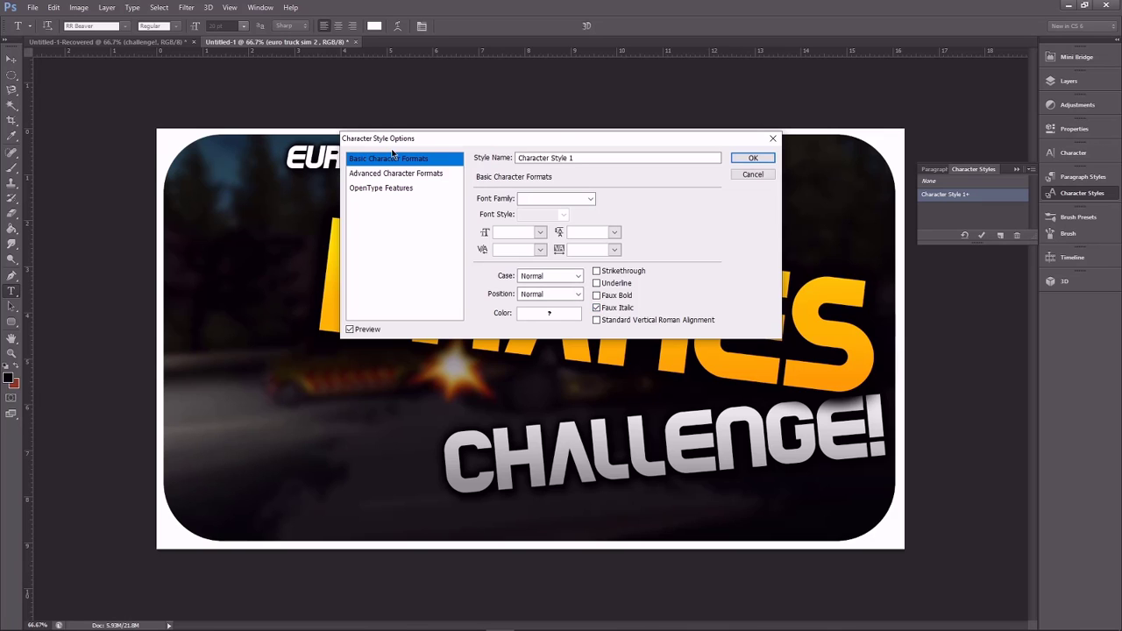
{"action": "left_click", "coordinate": [762, 160]}
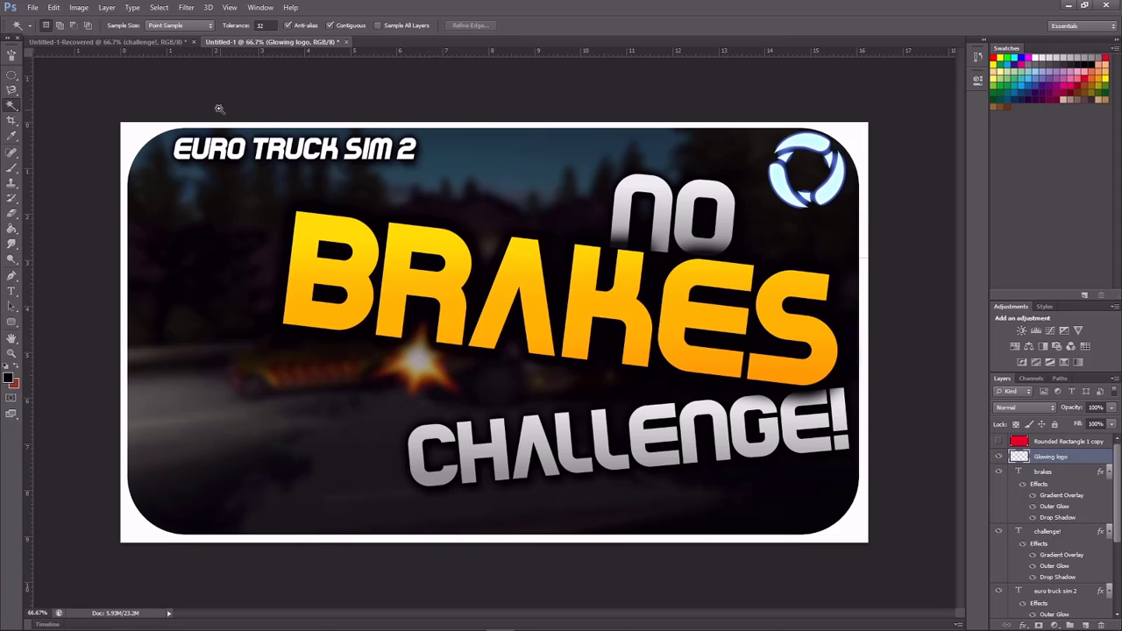
Step: Compare the thumbnail with the earlier version in the Untitled-1-Recovered document, then return to it
{"action": "left_click", "coordinate": [165, 44]}
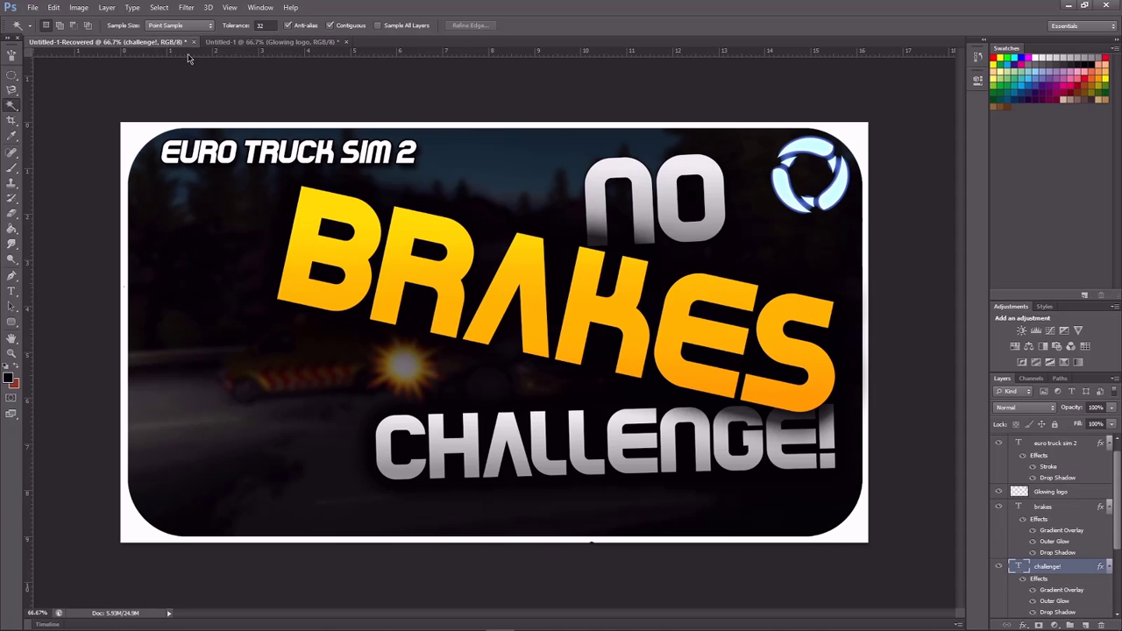
{"action": "left_click", "coordinate": [285, 42]}
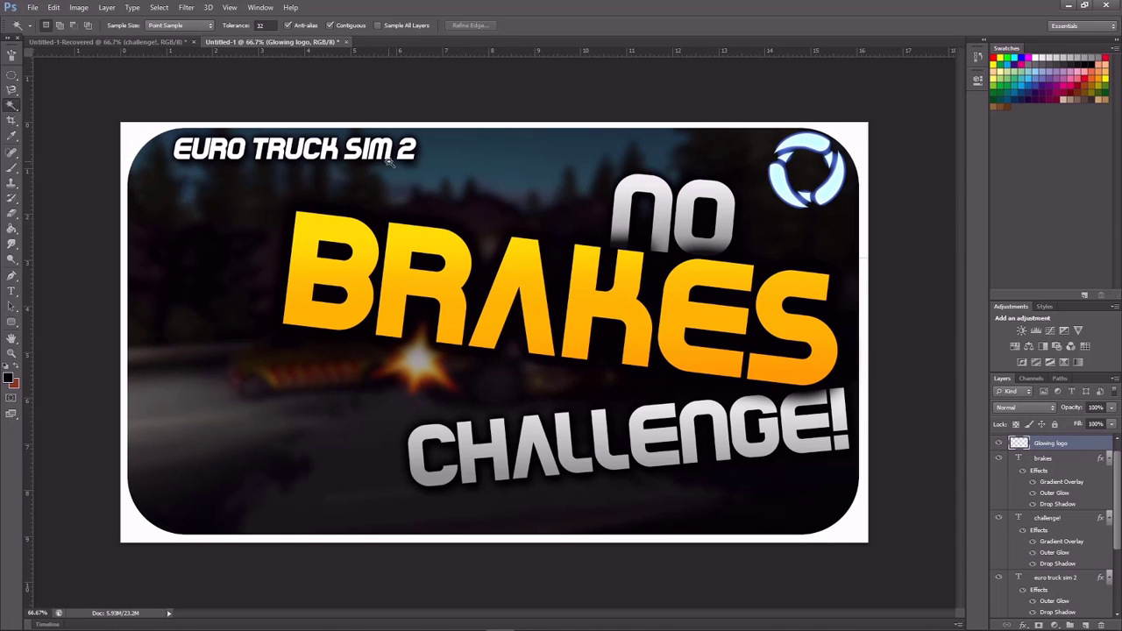